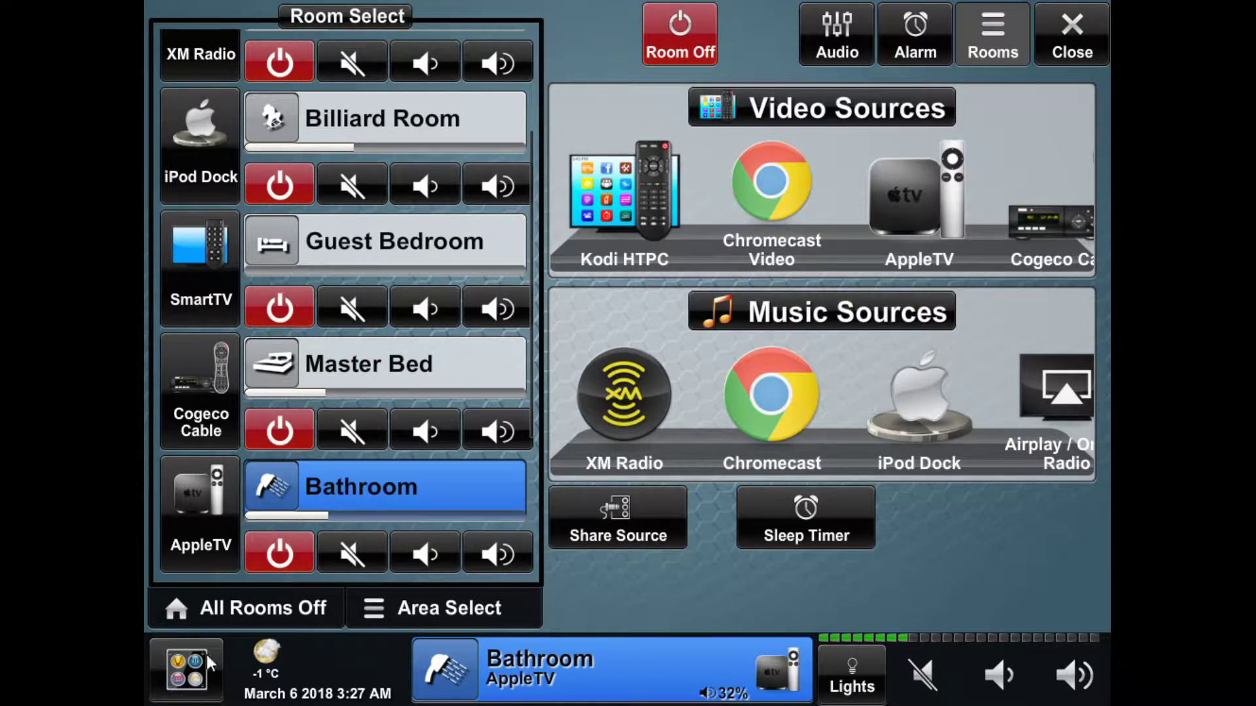
# Go to the home navigation screen and swipe the carousel to reveal Shades through Settings
pyautogui.click(183, 677)
pyautogui.moveTo(798, 571); pyautogui.dragTo(532, 583)
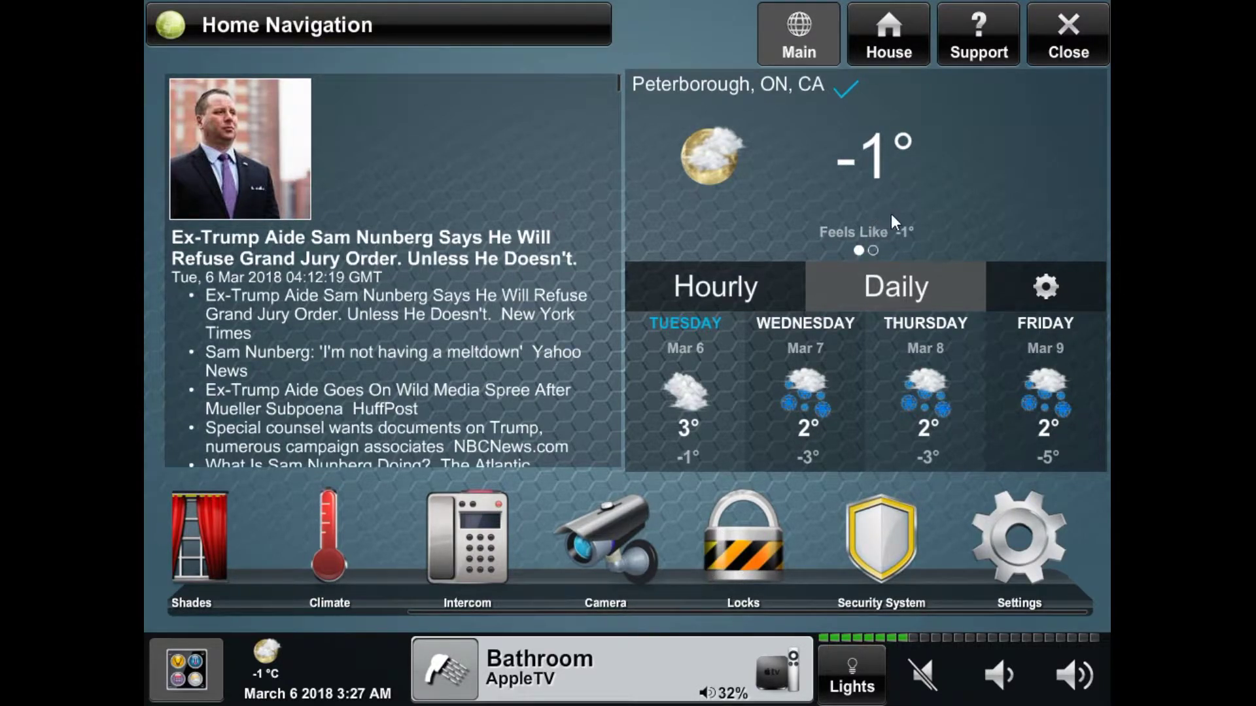
# Open Whole Home Control, then the Front Door Lock page; nudge the audio volume up and back down
pyautogui.click(891, 41)
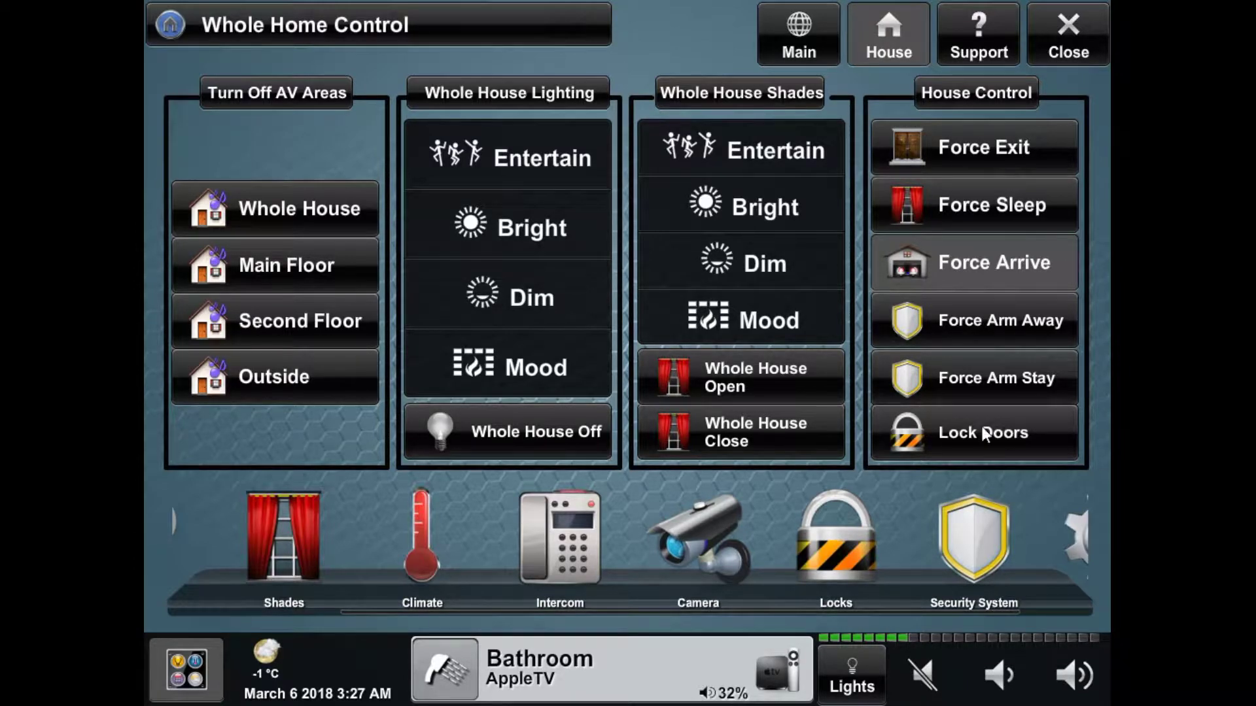
pyautogui.click(850, 550)
pyautogui.click(1073, 677)
pyautogui.click(981, 679)
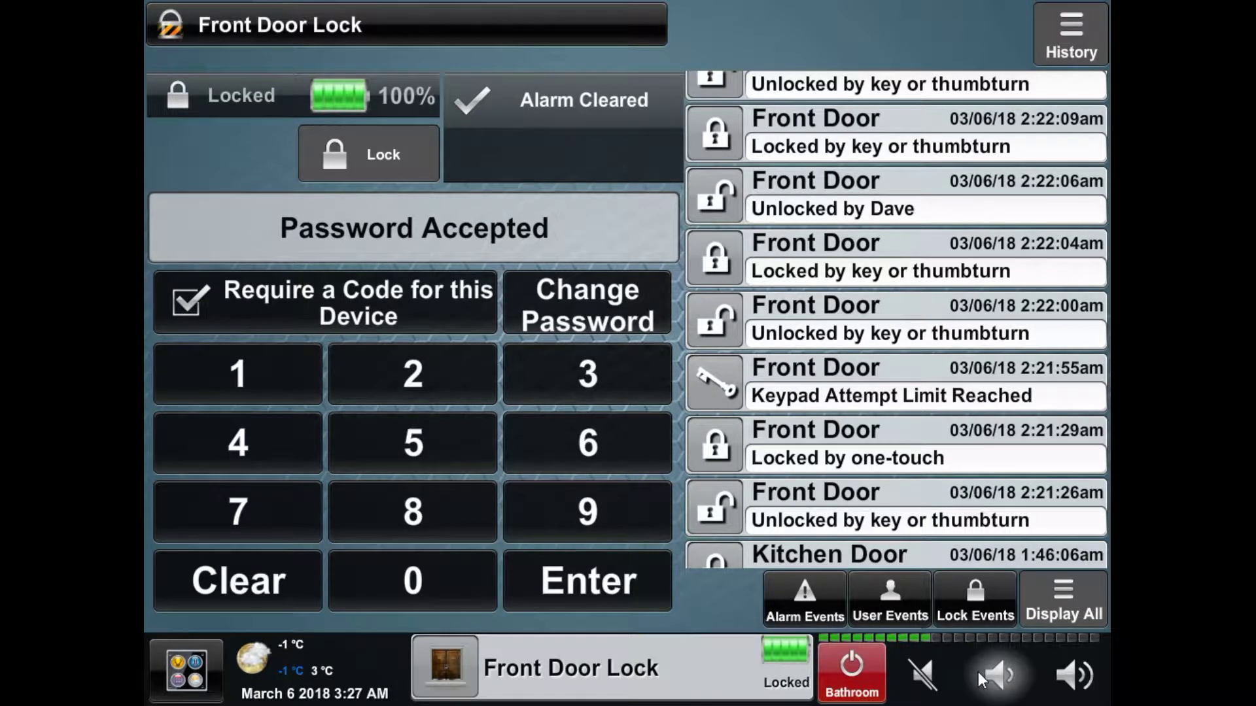
pyautogui.click(922, 677)
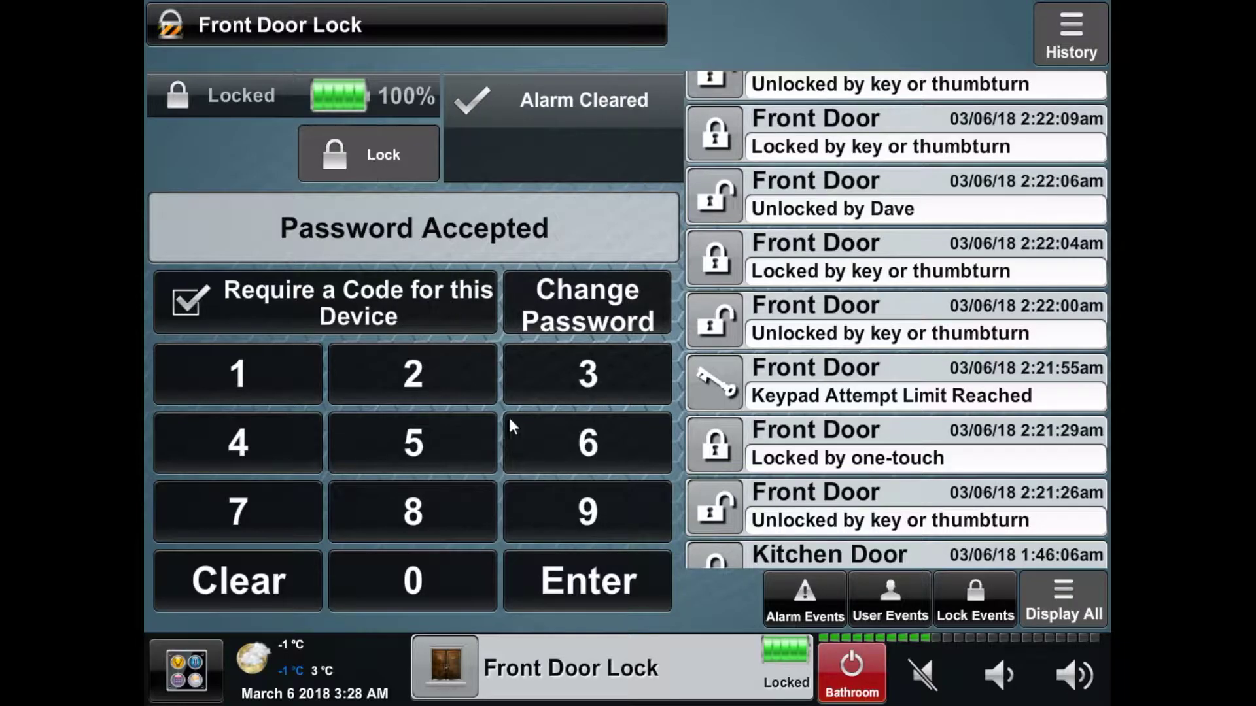
pyautogui.click(625, 649)
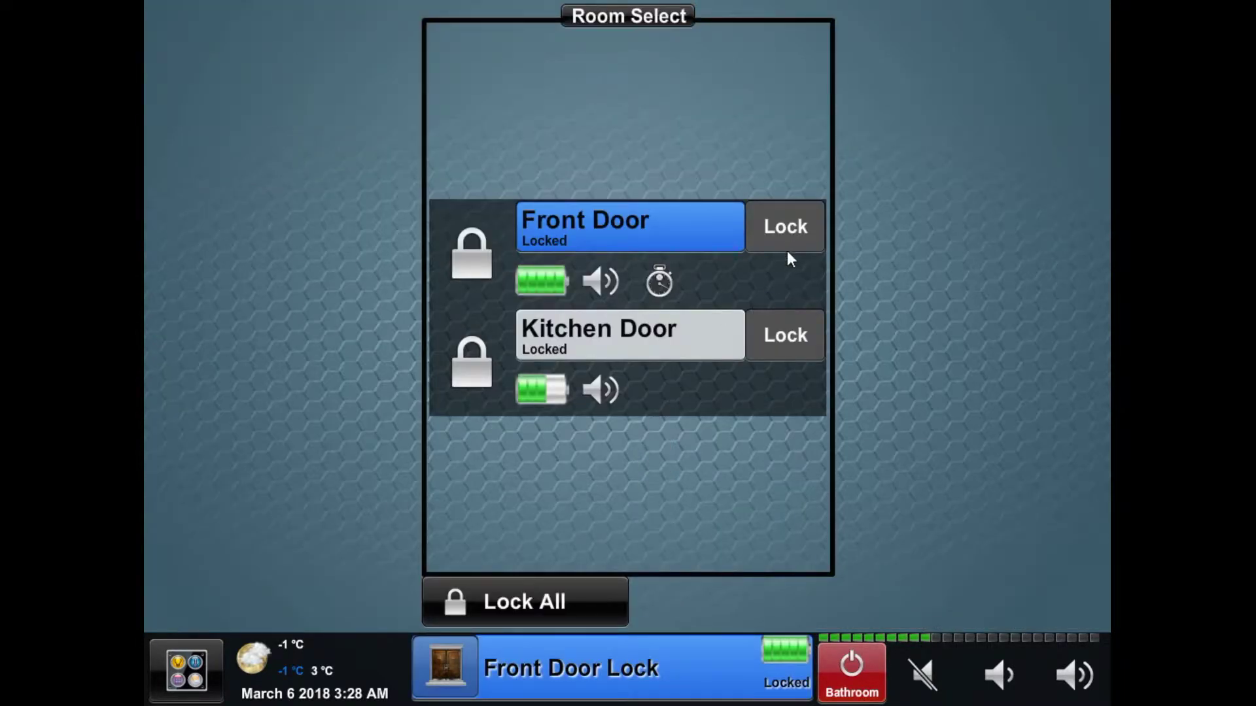
pyautogui.click(606, 662)
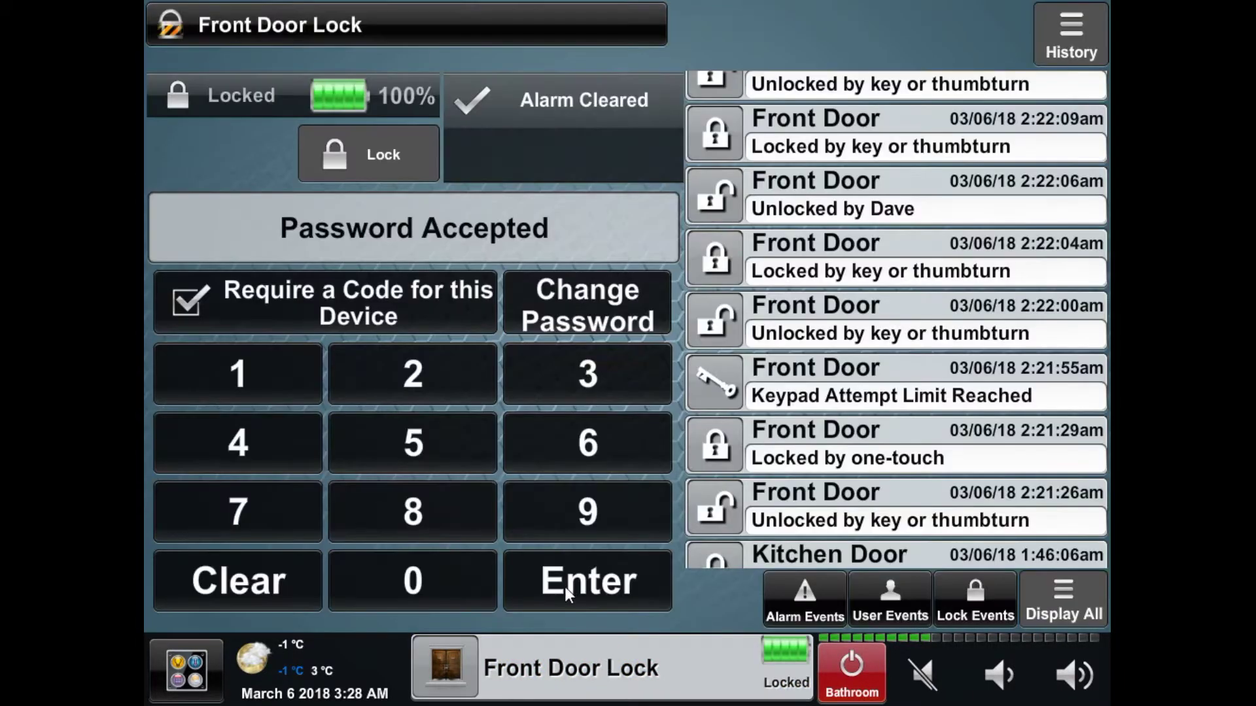
# Enter the current code and change the Front Door Lock password to a new four-digit code
pyautogui.click(269, 390)
pyautogui.click(364, 387)
pyautogui.click(556, 384)
pyautogui.click(312, 432)
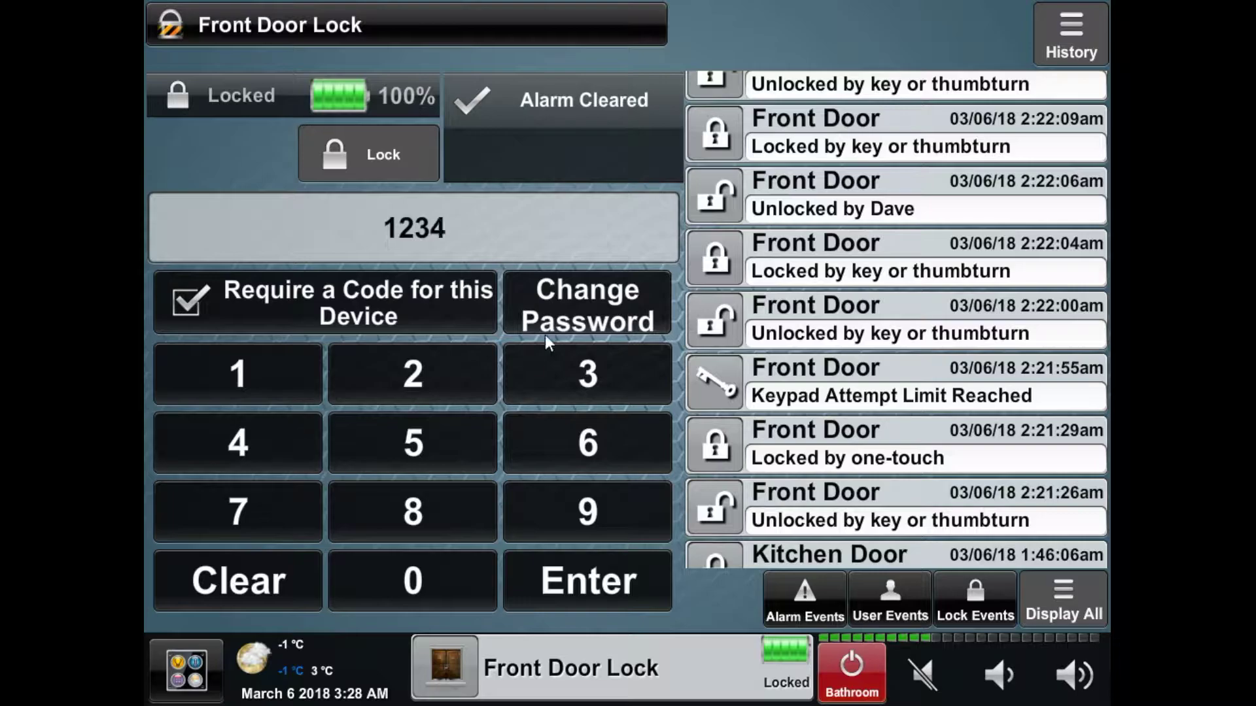
pyautogui.click(553, 323)
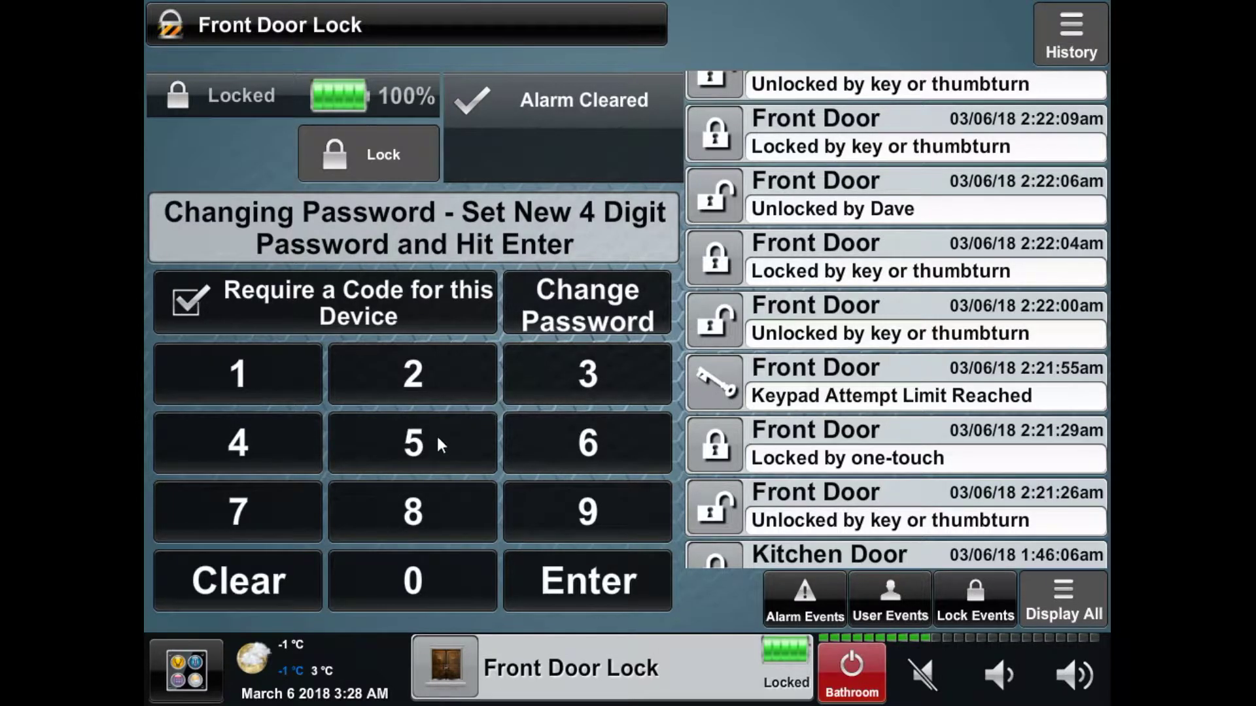
pyautogui.click(439, 445)
pyautogui.click(560, 440)
pyautogui.click(292, 487)
pyautogui.click(381, 508)
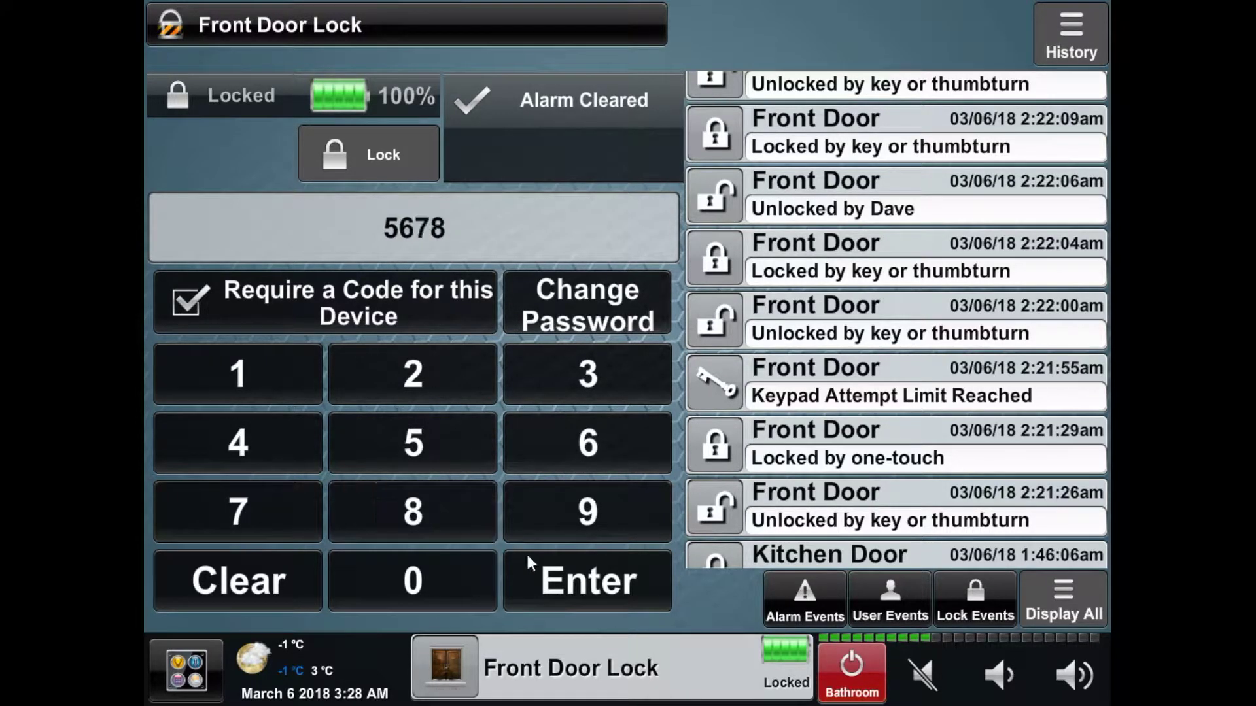
pyautogui.click(527, 559)
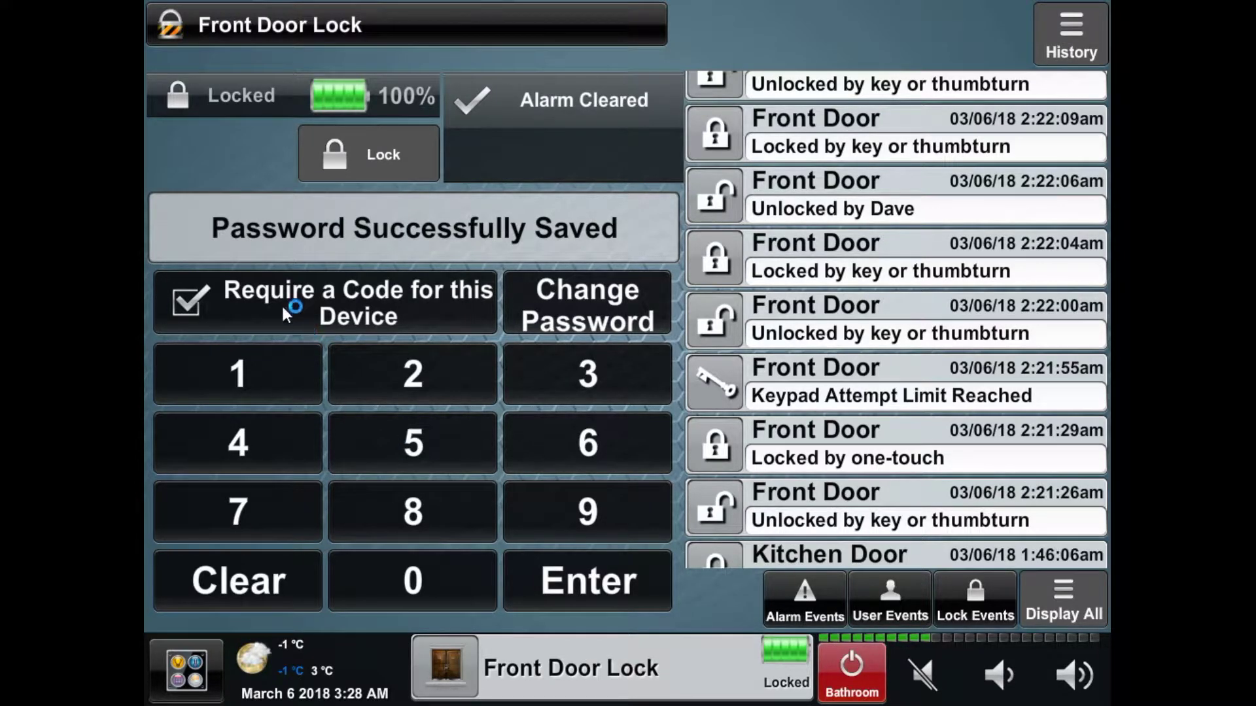
# Turn code requirement off and back on, then re-enter and submit the lock code
pyautogui.click(249, 299)
pyautogui.click(237, 299)
pyautogui.click(440, 448)
pyautogui.click(505, 460)
pyautogui.click(262, 501)
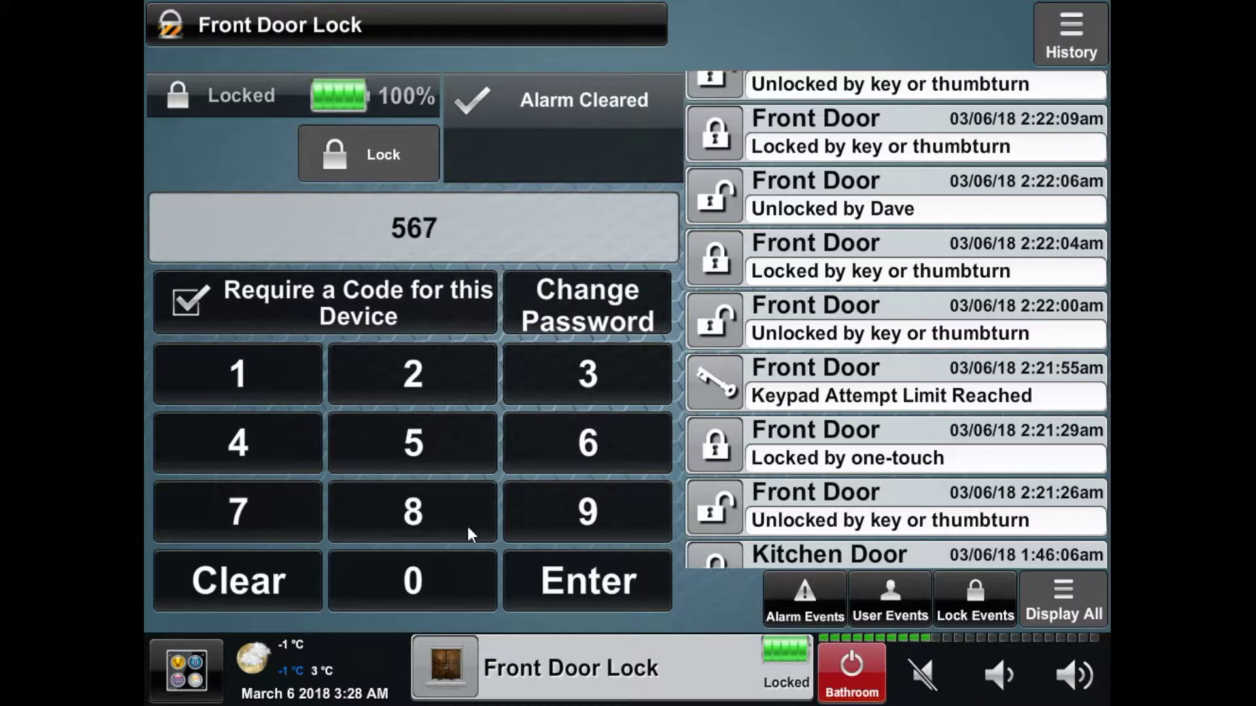
pyautogui.click(543, 569)
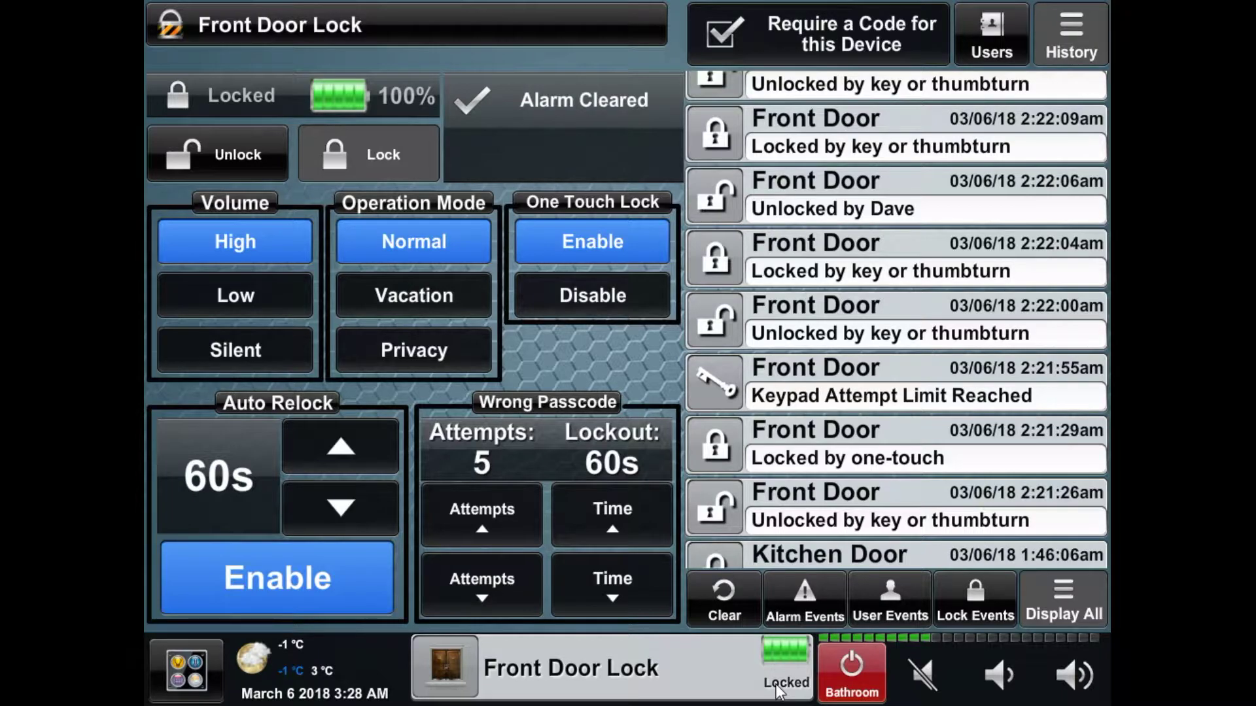
# Open the Room Select lock list showing Front Door and Kitchen Door locked
pyautogui.click(659, 672)
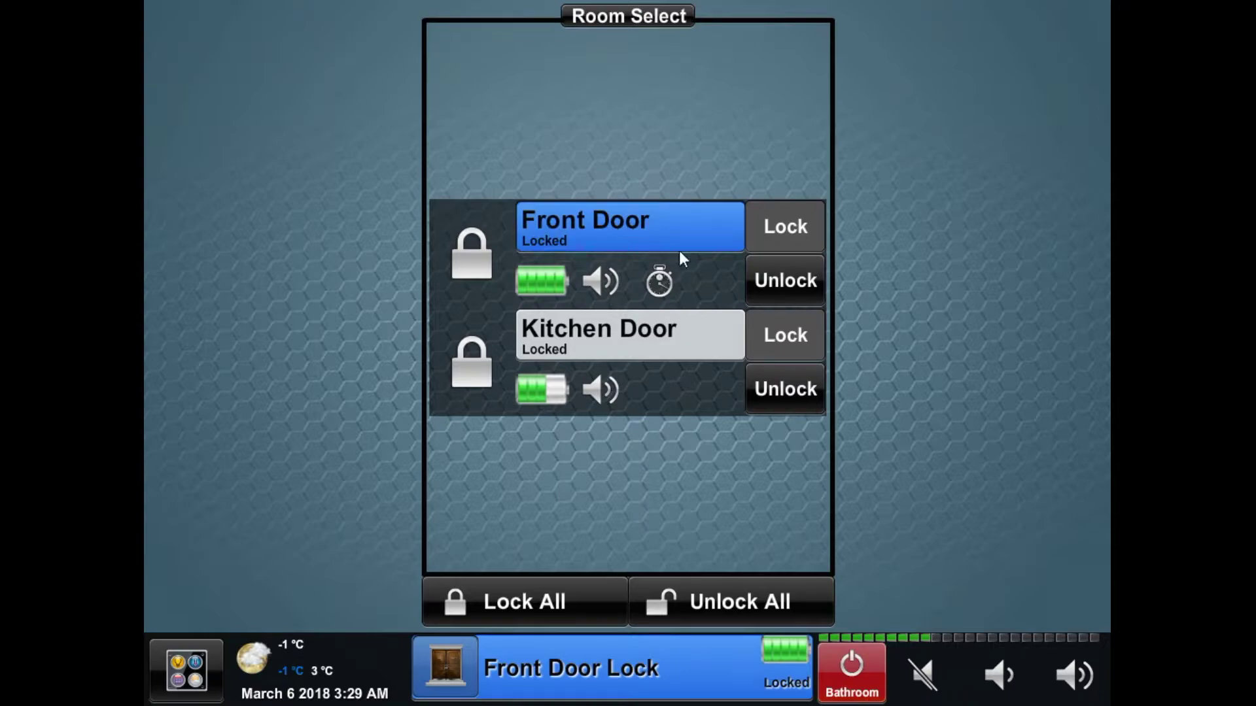
# Reopen the Front Door lock's settings page from the Room Select list
pyautogui.click(634, 653)
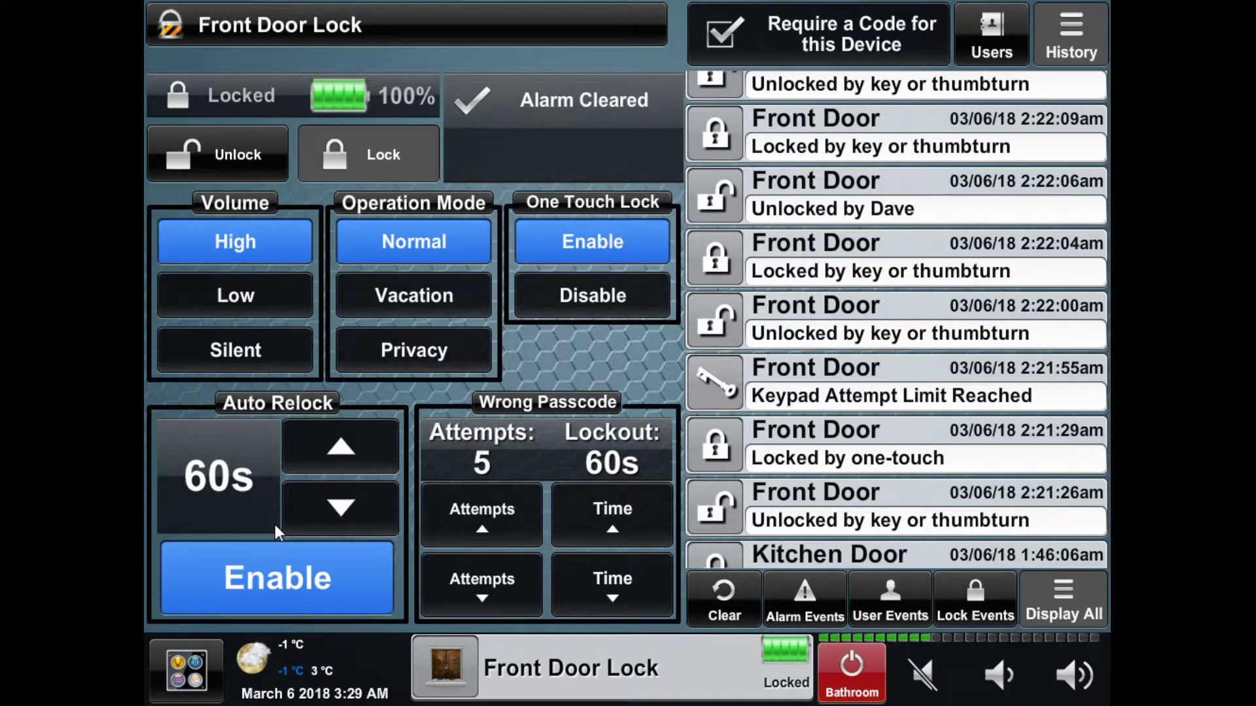
pyautogui.click(332, 443)
pyautogui.click(327, 501)
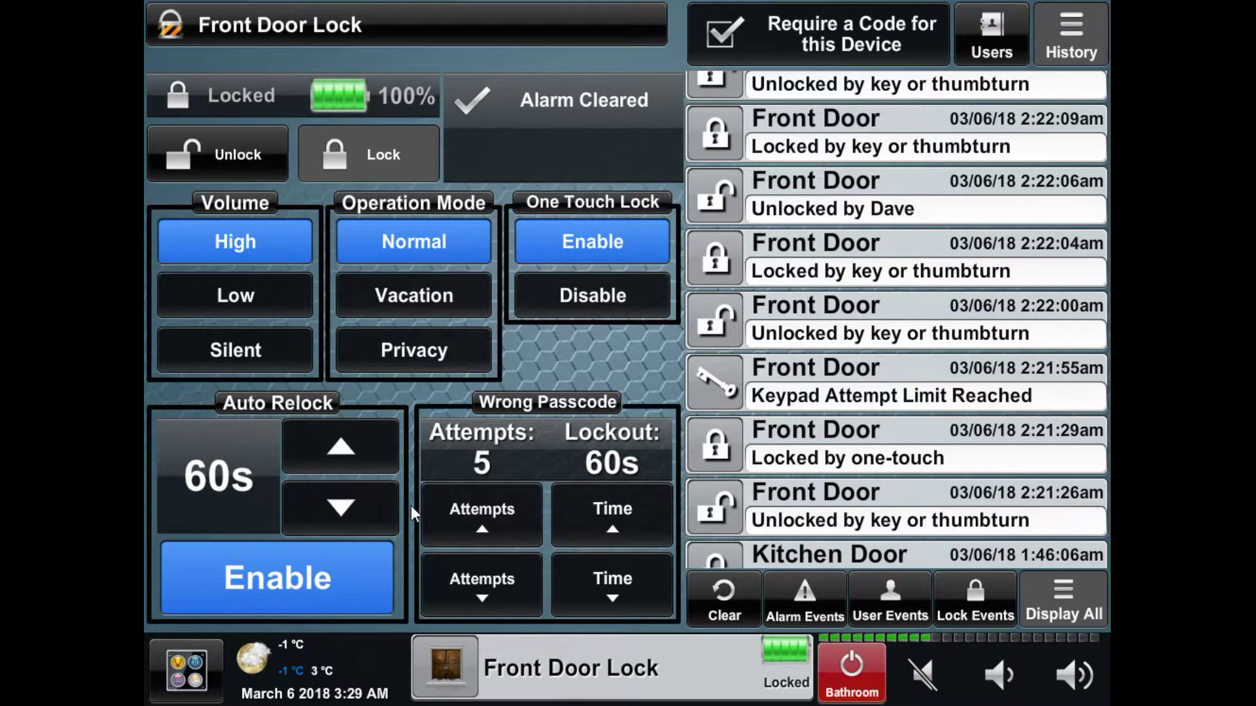
pyautogui.click(485, 513)
pyautogui.click(482, 572)
pyautogui.click(618, 526)
pyautogui.click(608, 569)
# Scroll the event history, cycle the Lock, User and Alarm filters back to All, and cancel clearing events
pyautogui.moveTo(903, 340); pyautogui.dragTo(945, 106)
pyautogui.moveTo(955, 327); pyautogui.dragTo(919, 240)
pyautogui.moveTo(908, 131); pyautogui.dragTo(887, 379)
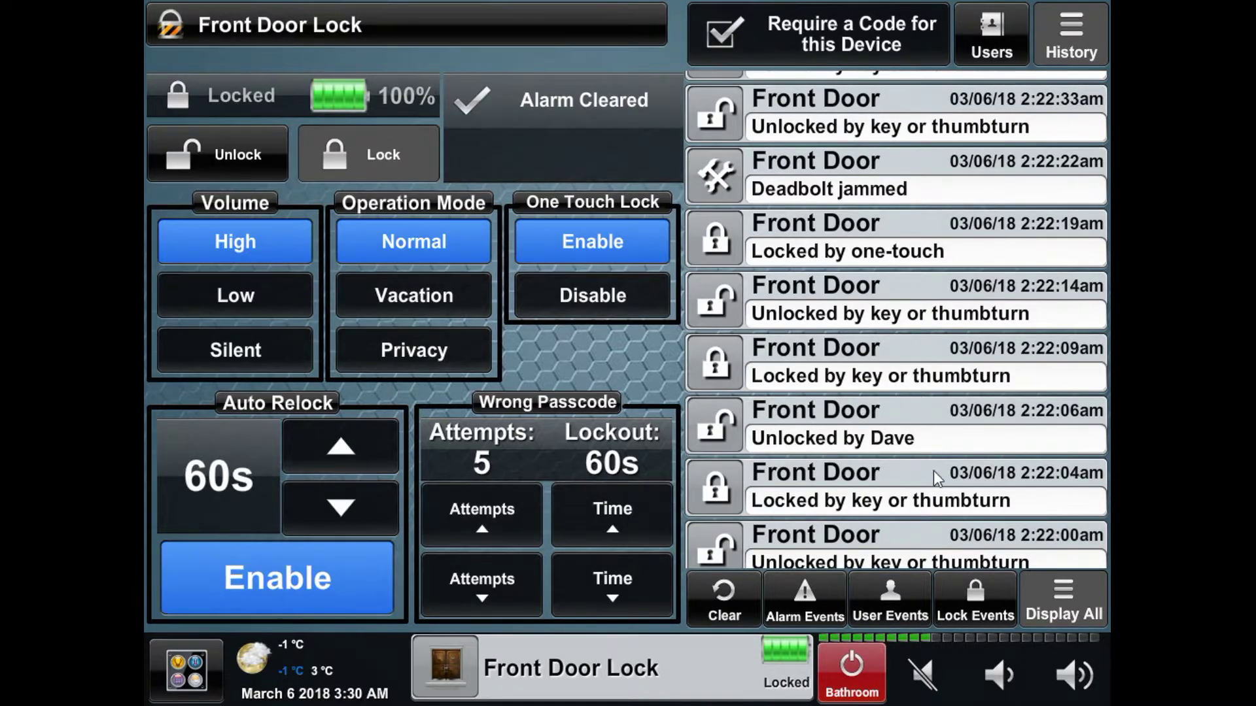
pyautogui.click(974, 595)
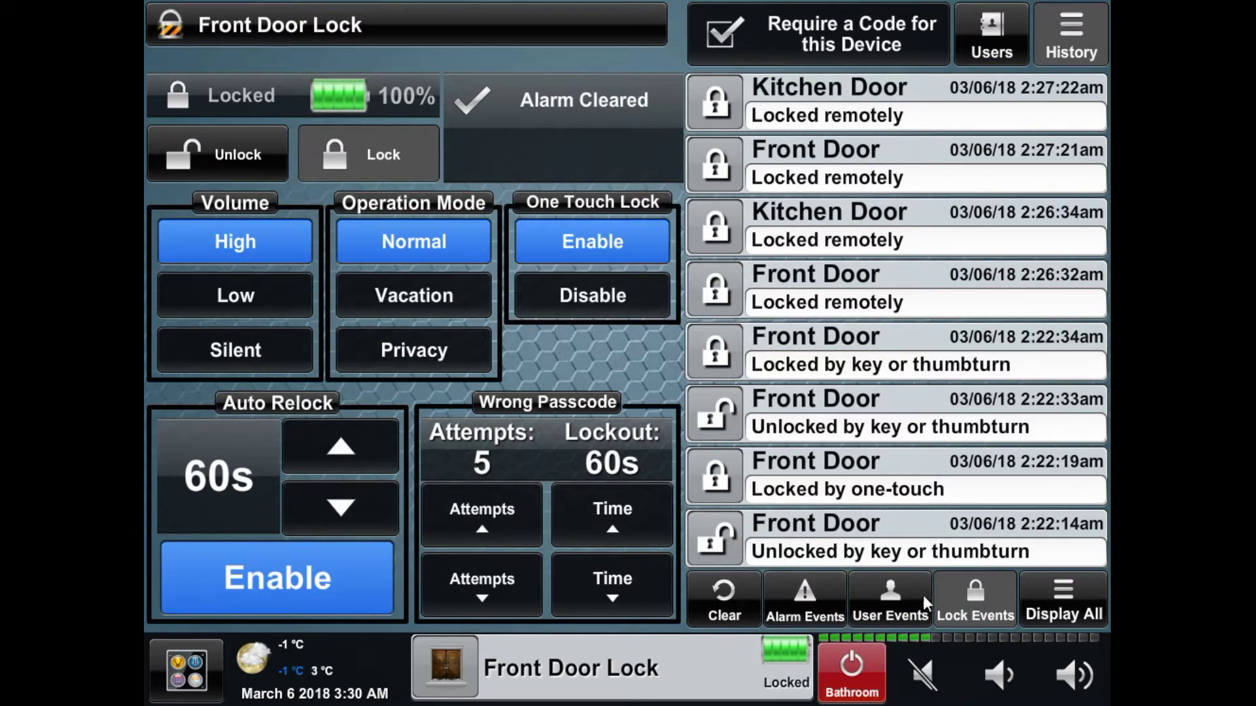
pyautogui.click(901, 595)
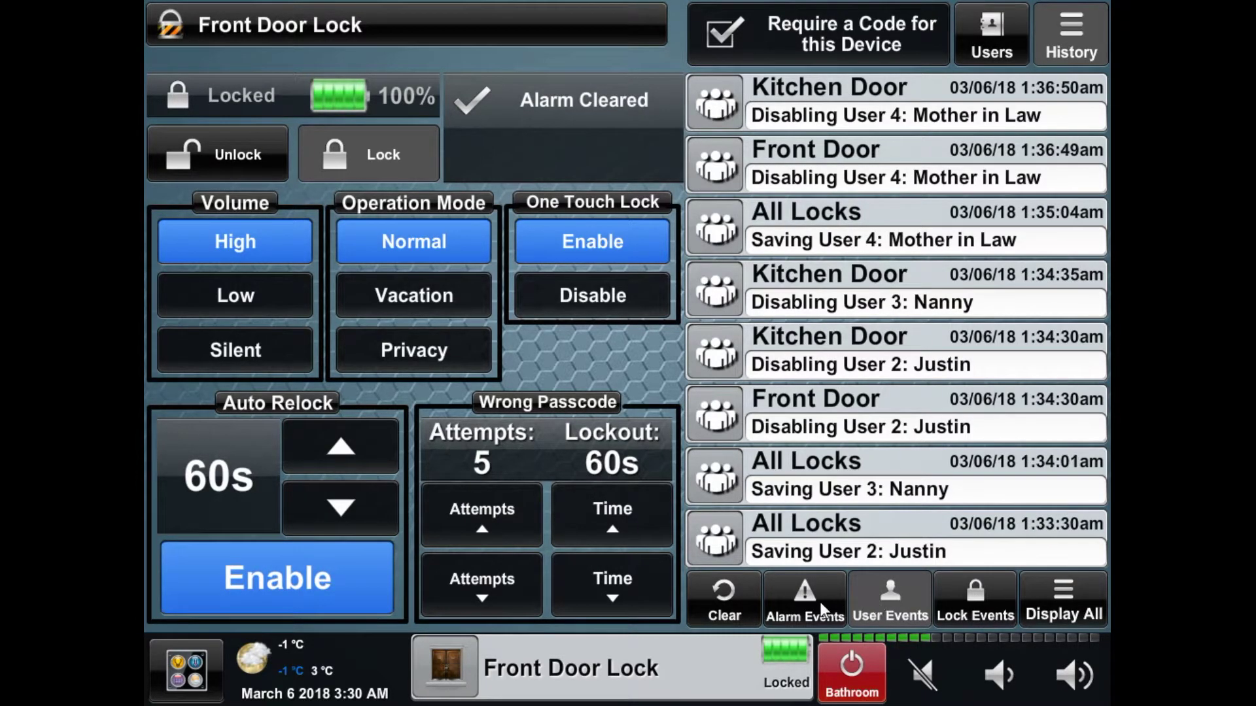
pyautogui.click(820, 601)
pyautogui.click(1019, 596)
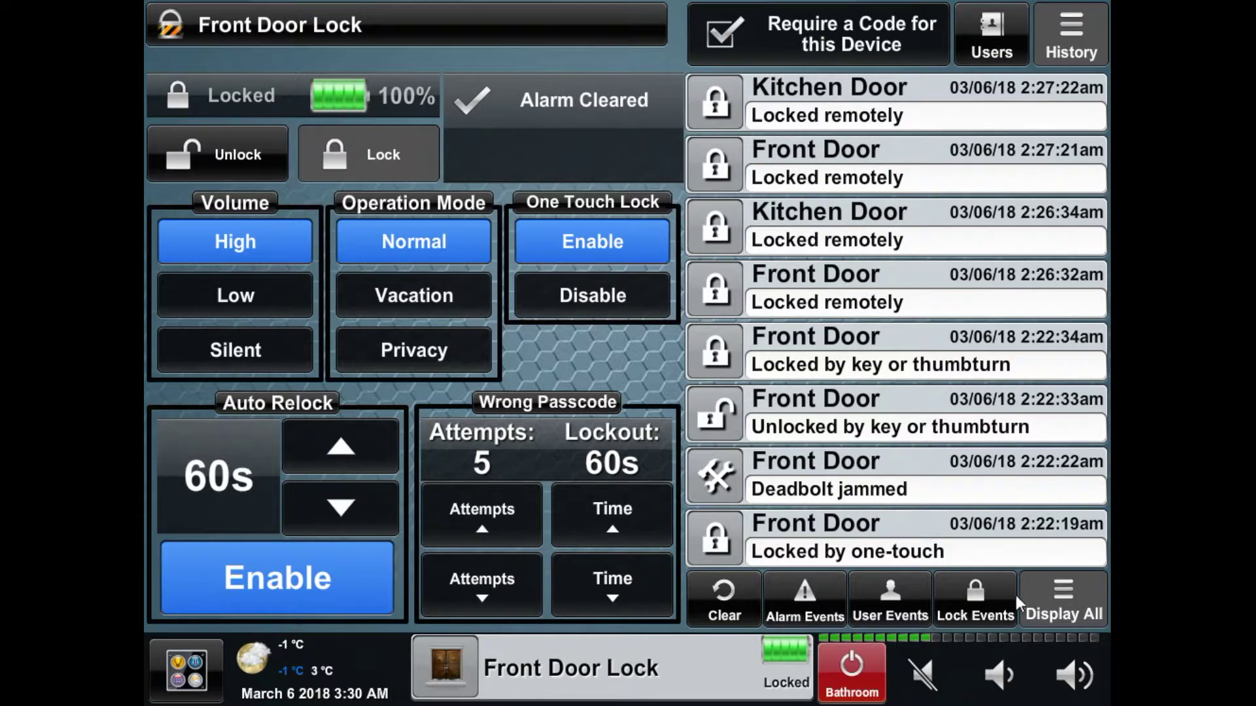
pyautogui.click(740, 597)
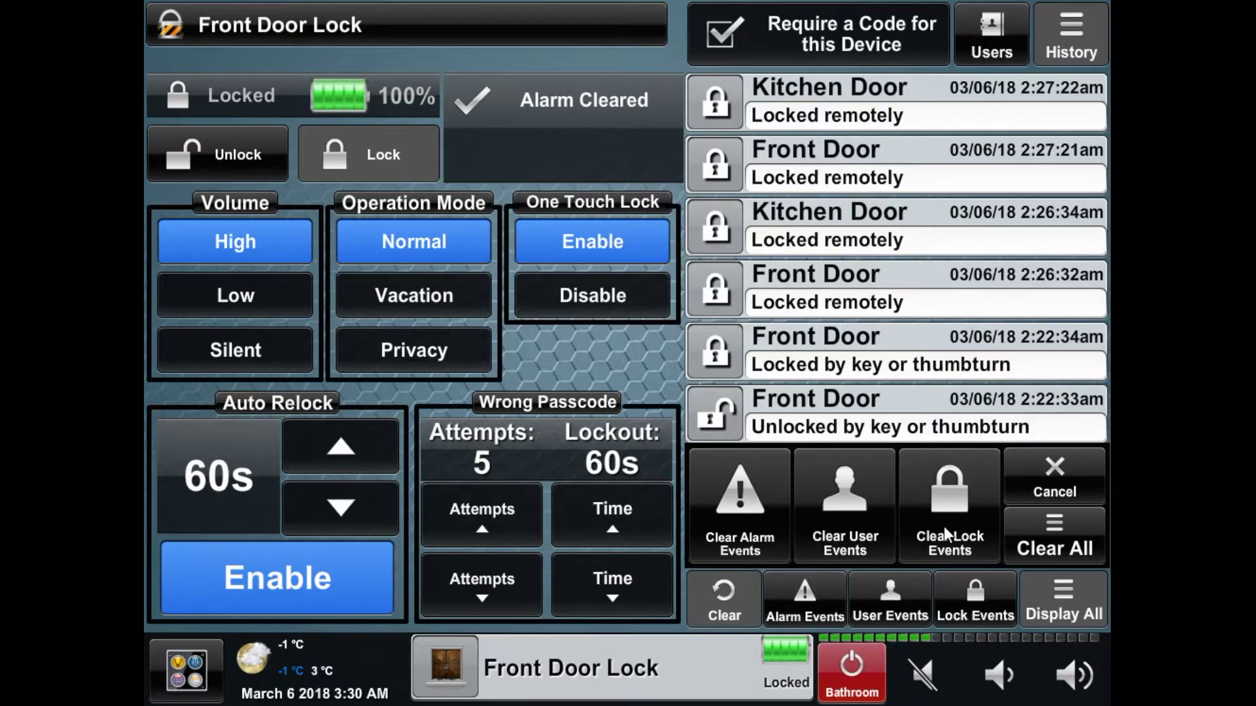
pyautogui.click(1042, 488)
# Open the Front Door Lock's User Management list and scroll through its user entries
pyautogui.click(989, 33)
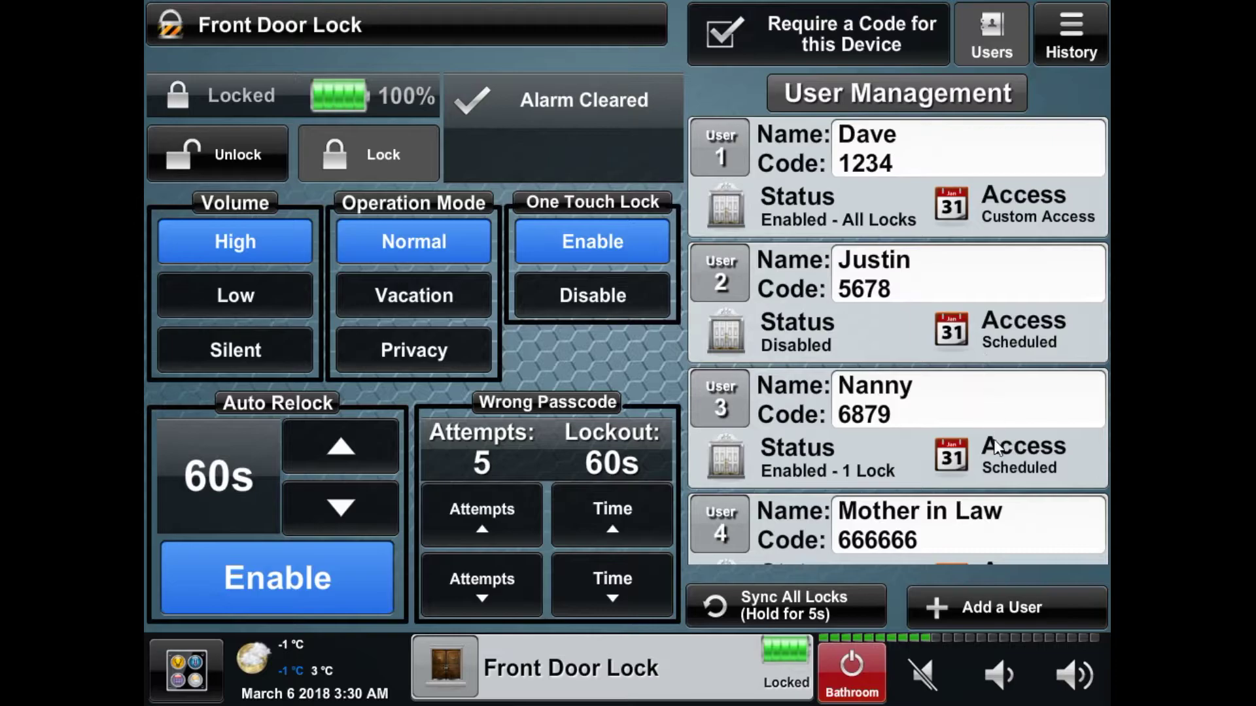
pyautogui.moveTo(993, 515); pyautogui.dragTo(995, 456)
# Edit user 2, enter and confirm a new four-digit PIN, and choose Custom Access
pyautogui.click(938, 283)
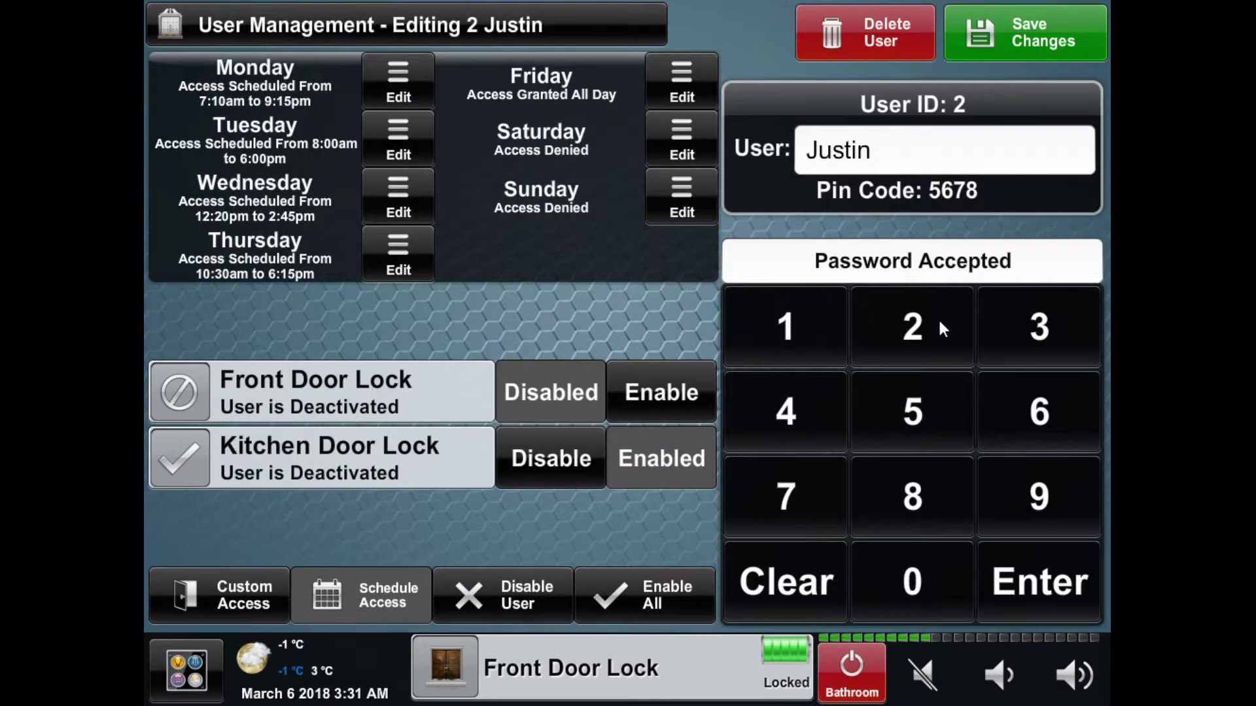
pyautogui.click(932, 155)
pyautogui.click(1025, 334)
pyautogui.click(927, 391)
pyautogui.click(807, 482)
pyautogui.click(932, 500)
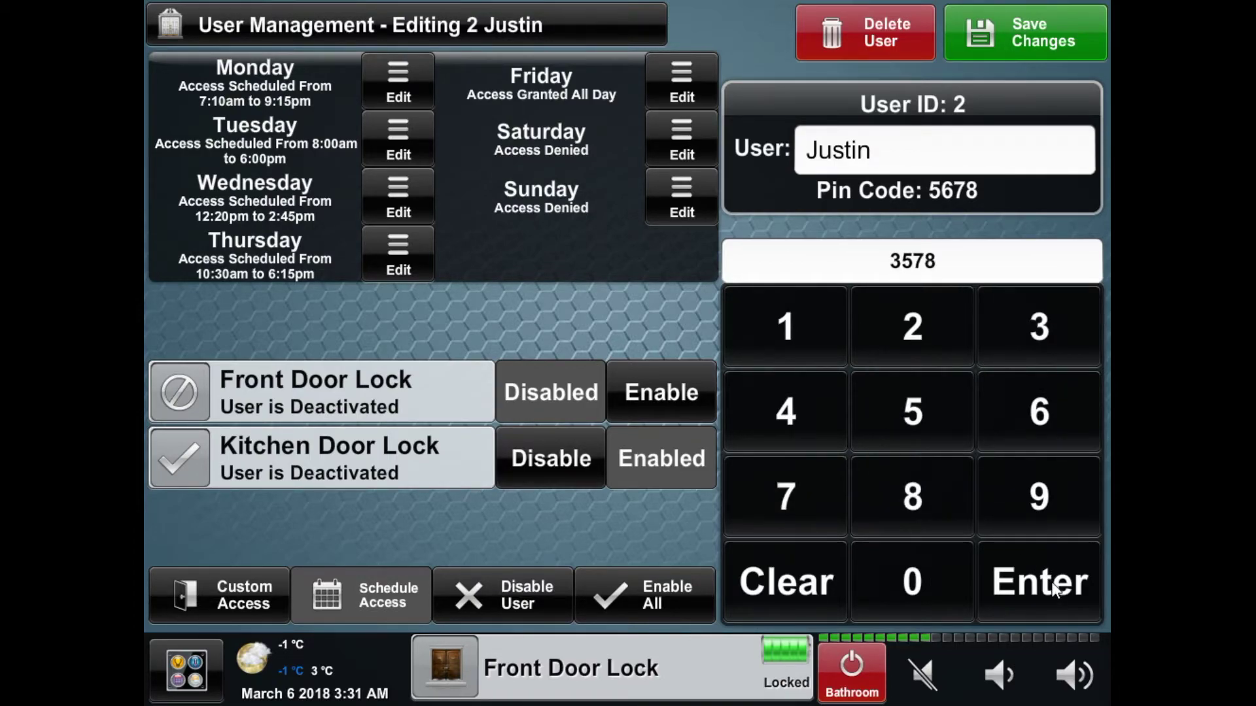
pyautogui.click(1050, 583)
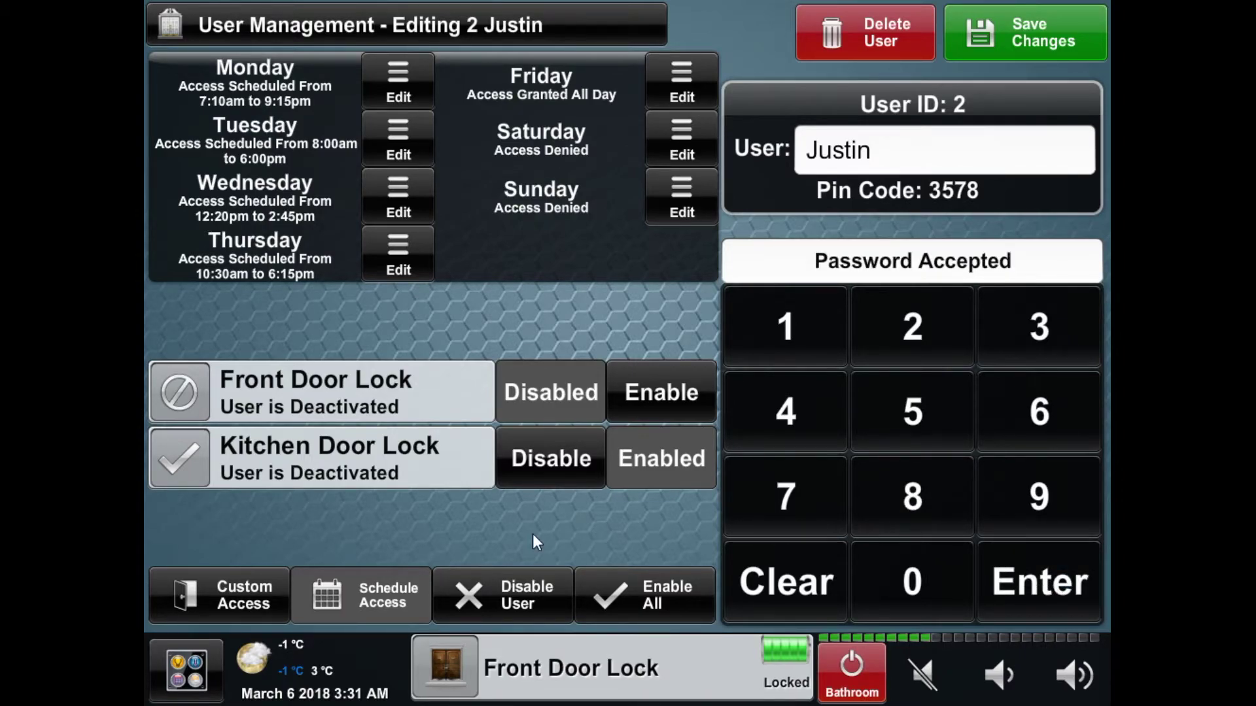
pyautogui.click(244, 592)
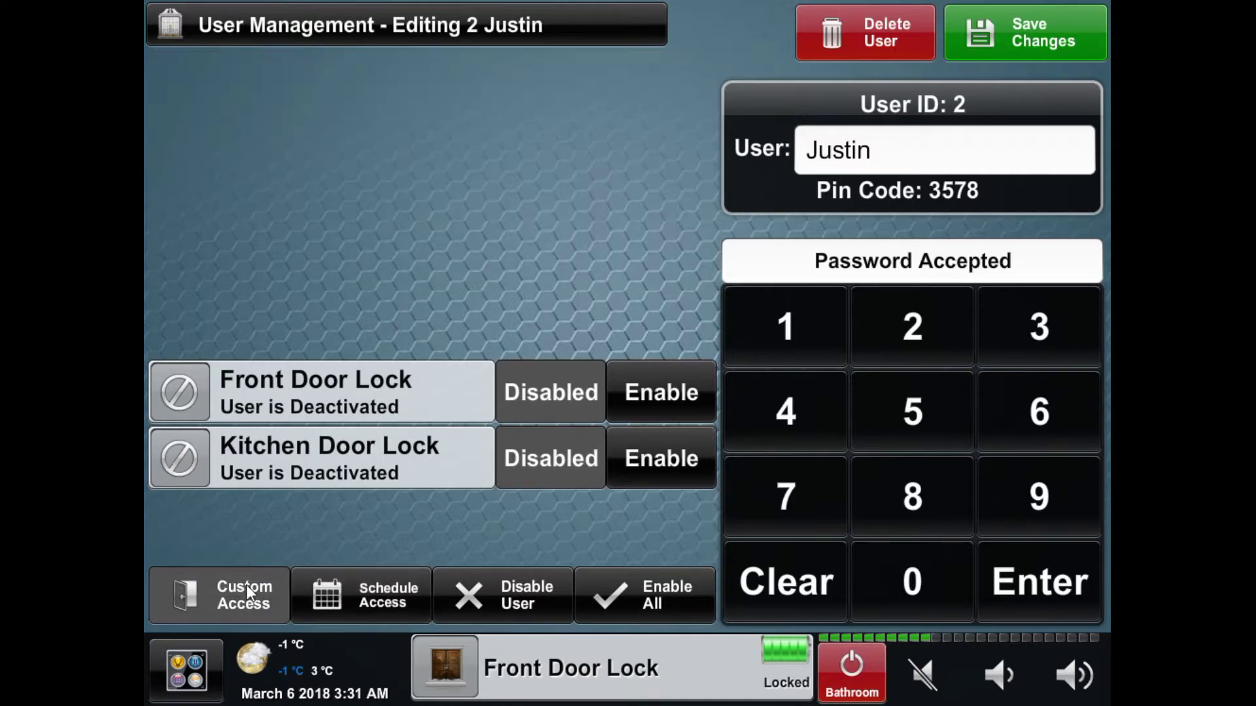
# Toggle Front and Kitchen Door lock access, switch to Schedule Access, and enable the Kitchen Door Lock
pyautogui.click(637, 396)
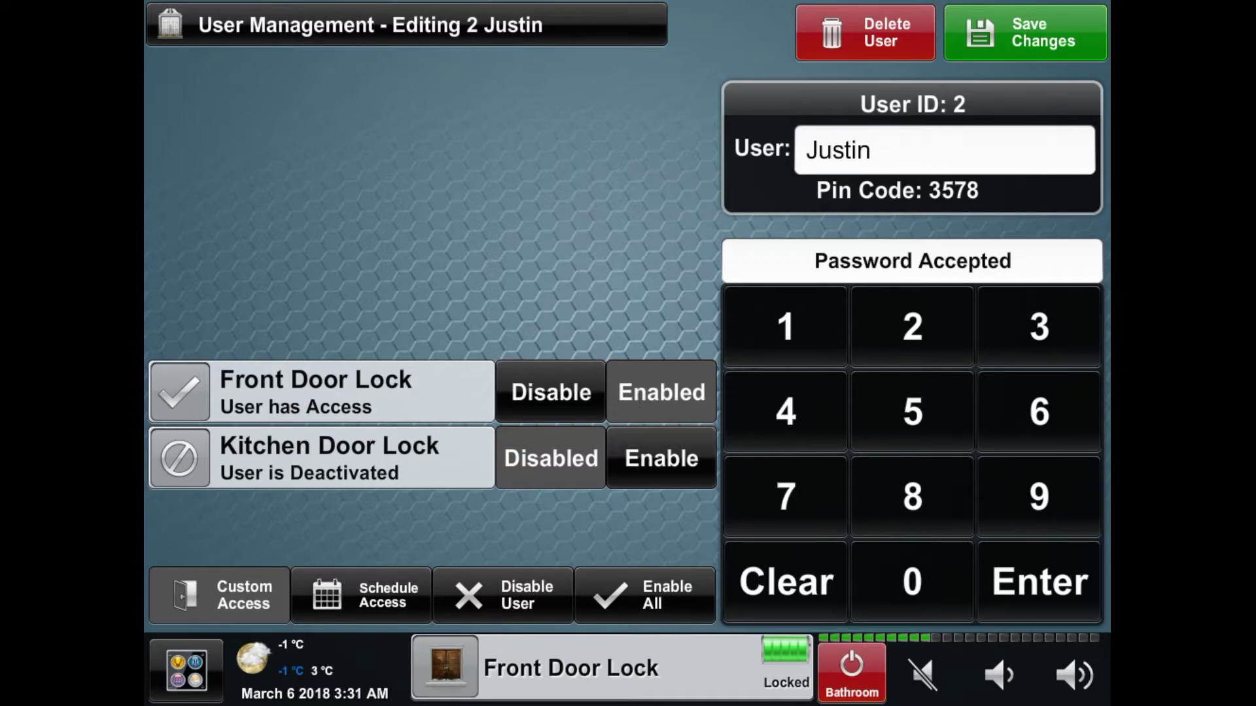
pyautogui.click(660, 458)
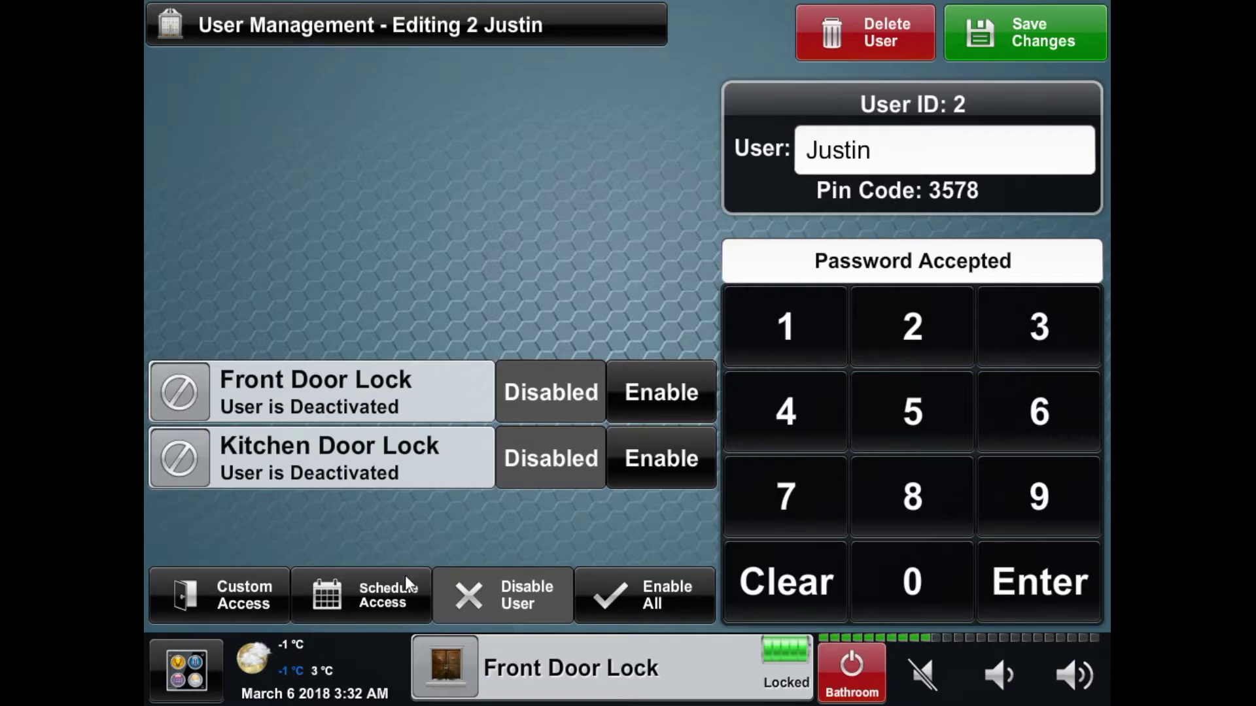
pyautogui.click(387, 596)
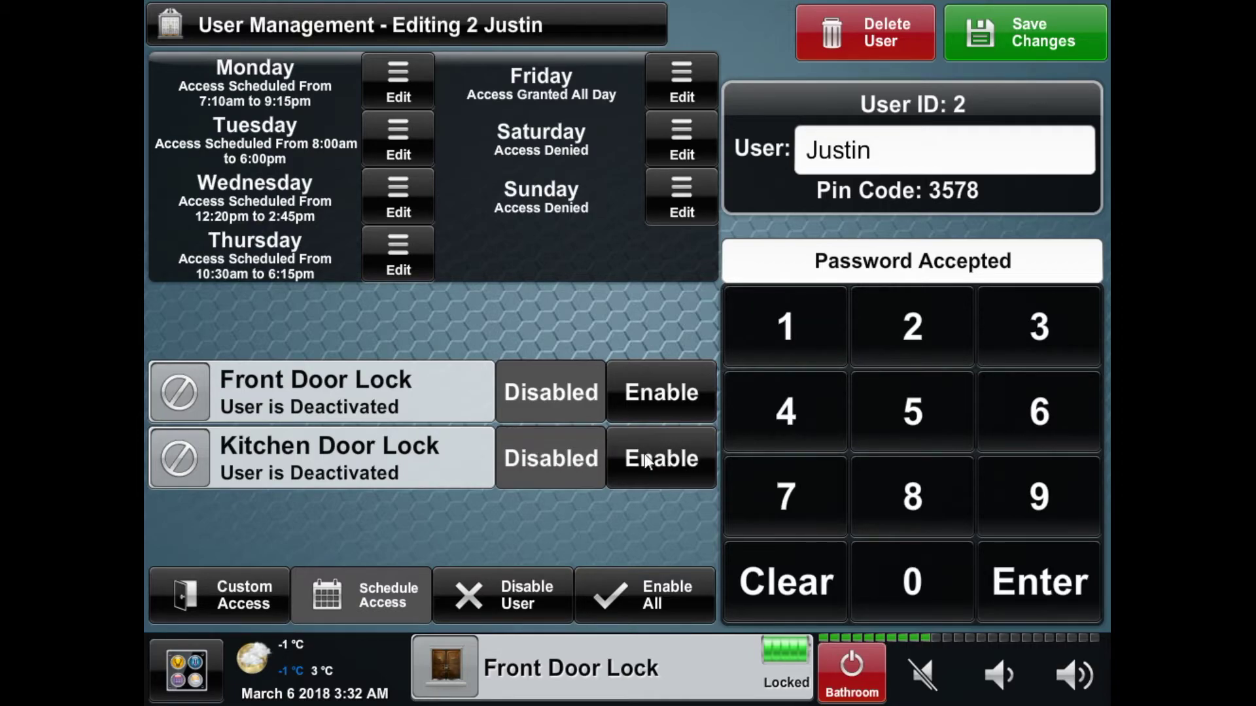
pyautogui.click(661, 457)
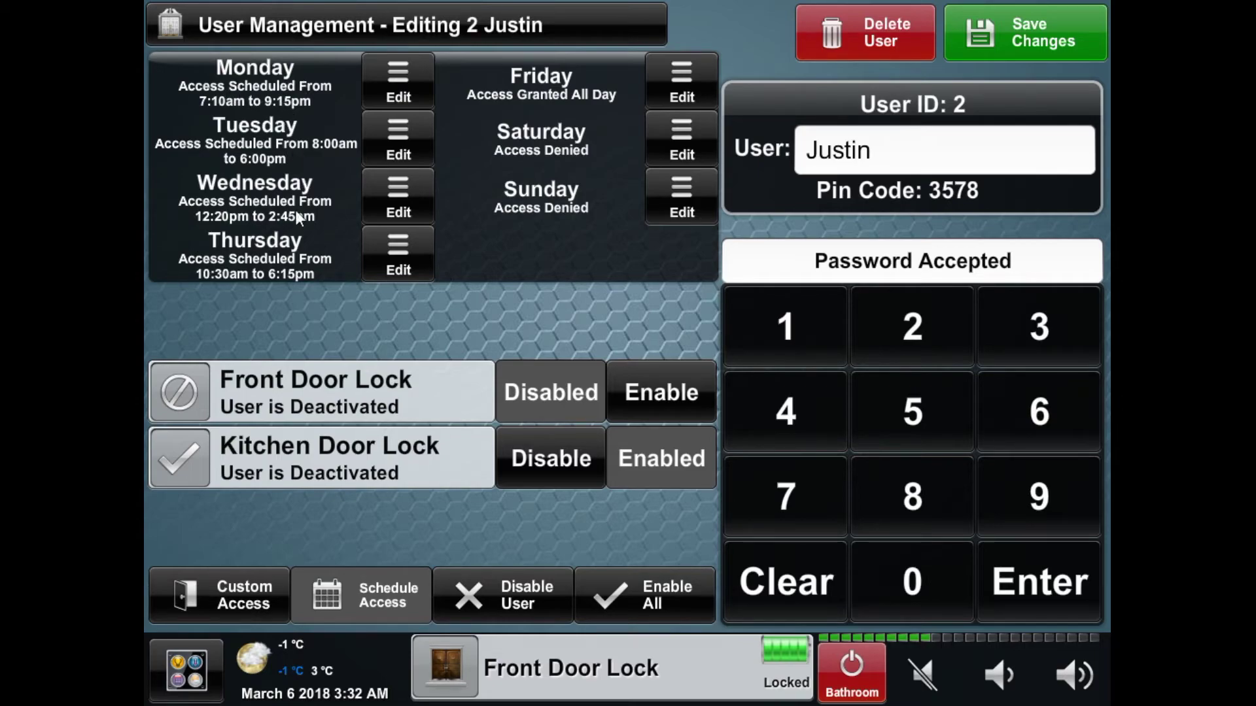
# Set Friday to Scheduled Access with a start time of 6:10am
pyautogui.click(681, 81)
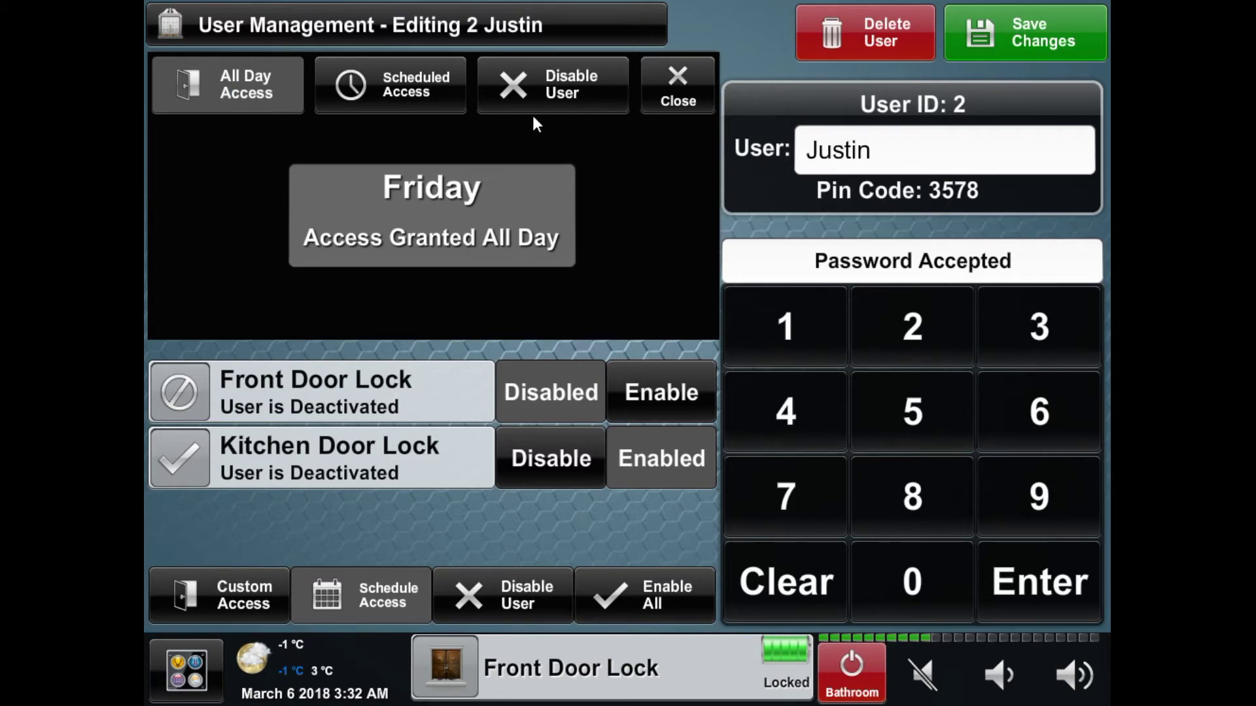
pyautogui.click(551, 86)
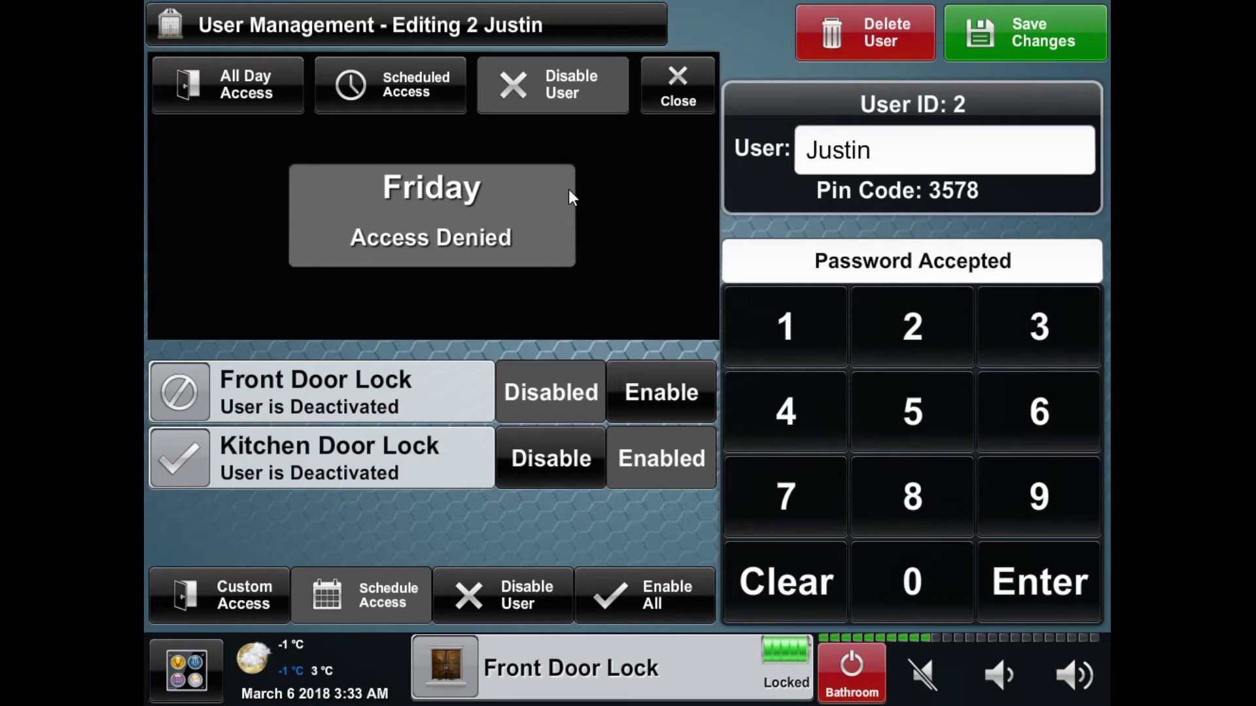
pyautogui.click(391, 87)
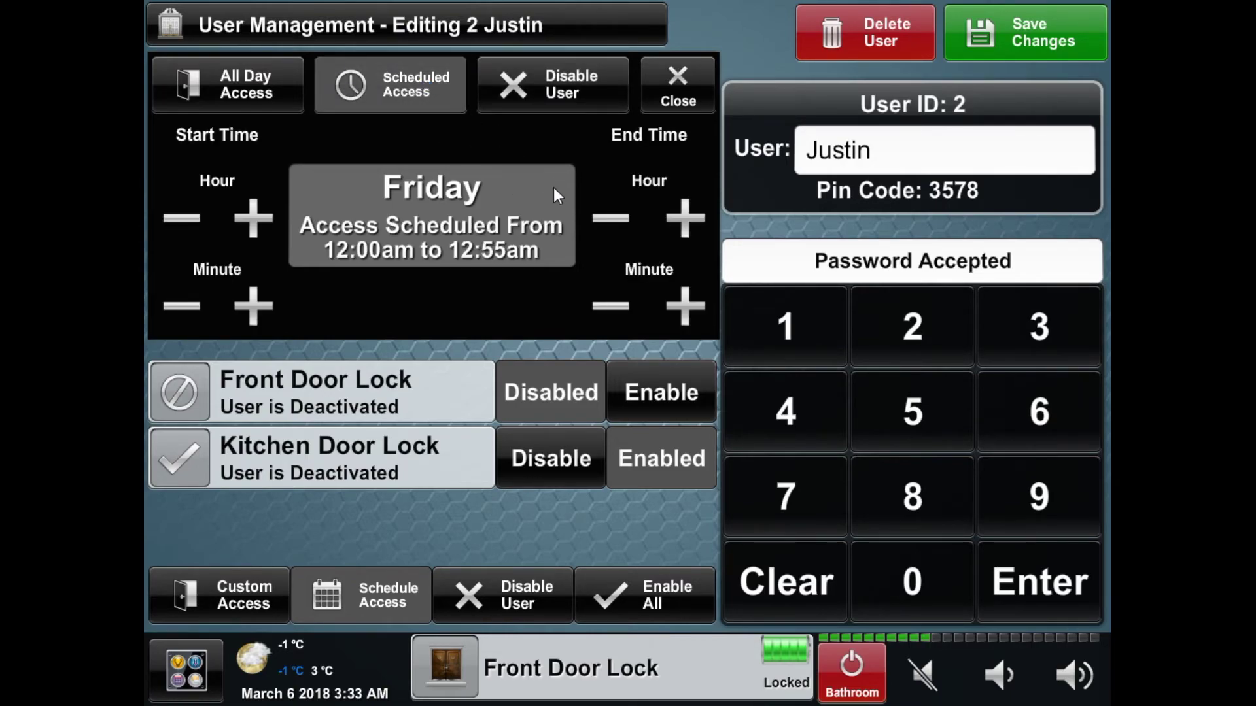
pyautogui.click(252, 218)
pyautogui.click(251, 218)
pyautogui.click(252, 218)
pyautogui.click(251, 218)
pyautogui.click(265, 292)
pyautogui.click(264, 293)
pyautogui.click(268, 225)
pyautogui.click(268, 226)
# Set Friday's end time to 6:35pm and close the Friday editor
pyautogui.click(621, 221)
pyautogui.click(622, 221)
pyautogui.click(618, 218)
pyautogui.click(619, 217)
pyautogui.click(619, 217)
pyautogui.click(619, 217)
pyautogui.click(609, 291)
pyautogui.click(610, 291)
pyautogui.click(610, 291)
pyautogui.click(609, 291)
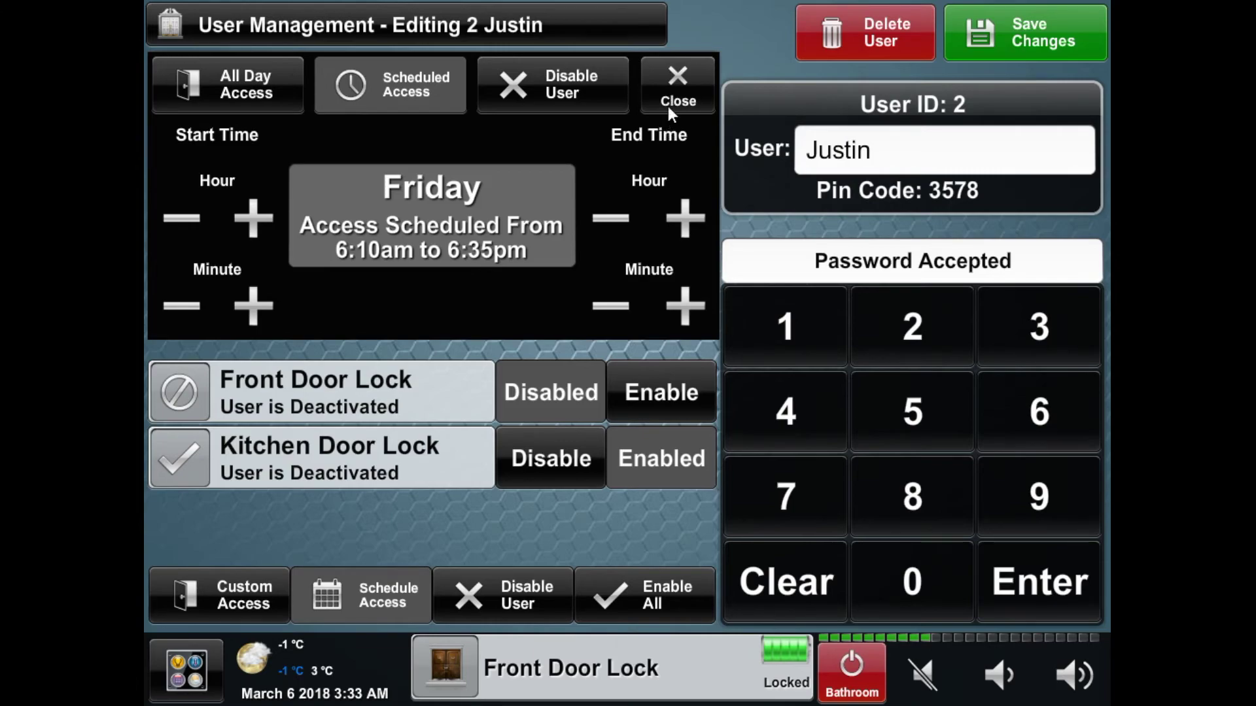
pyautogui.click(676, 80)
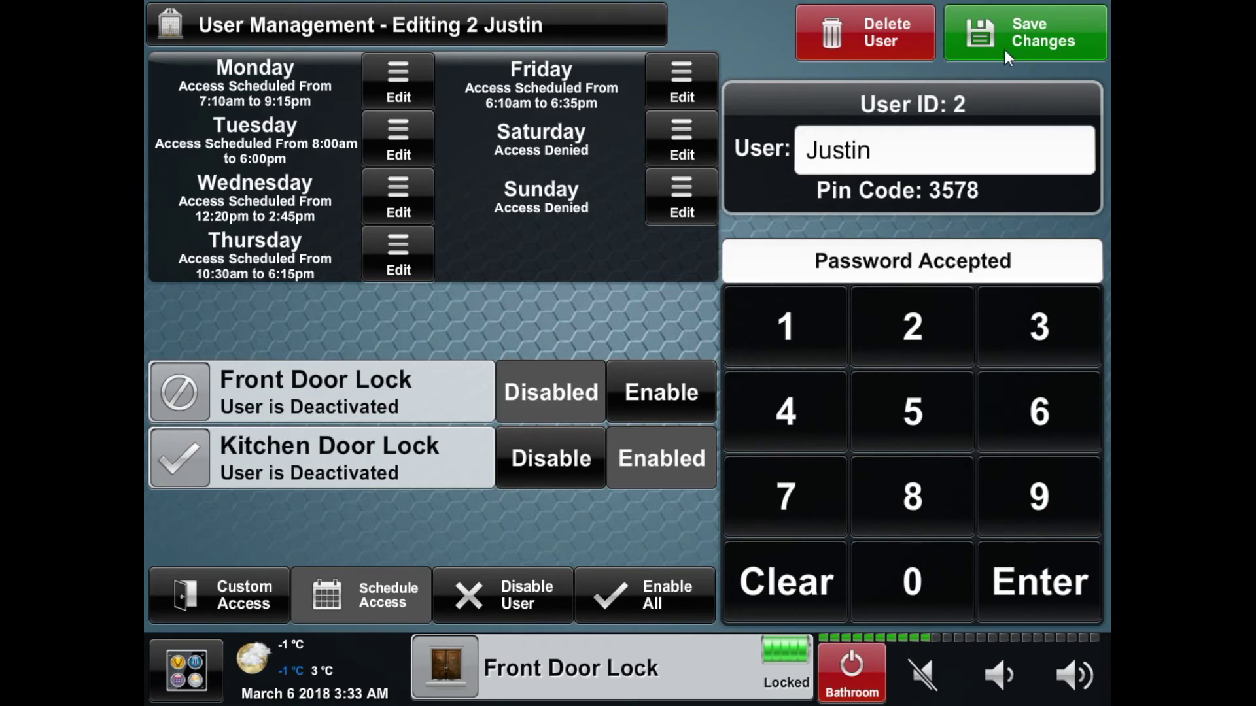
# Save user 2's edits, check empty user slot 5, then scroll the Vacant House Settings list
pyautogui.click(1010, 32)
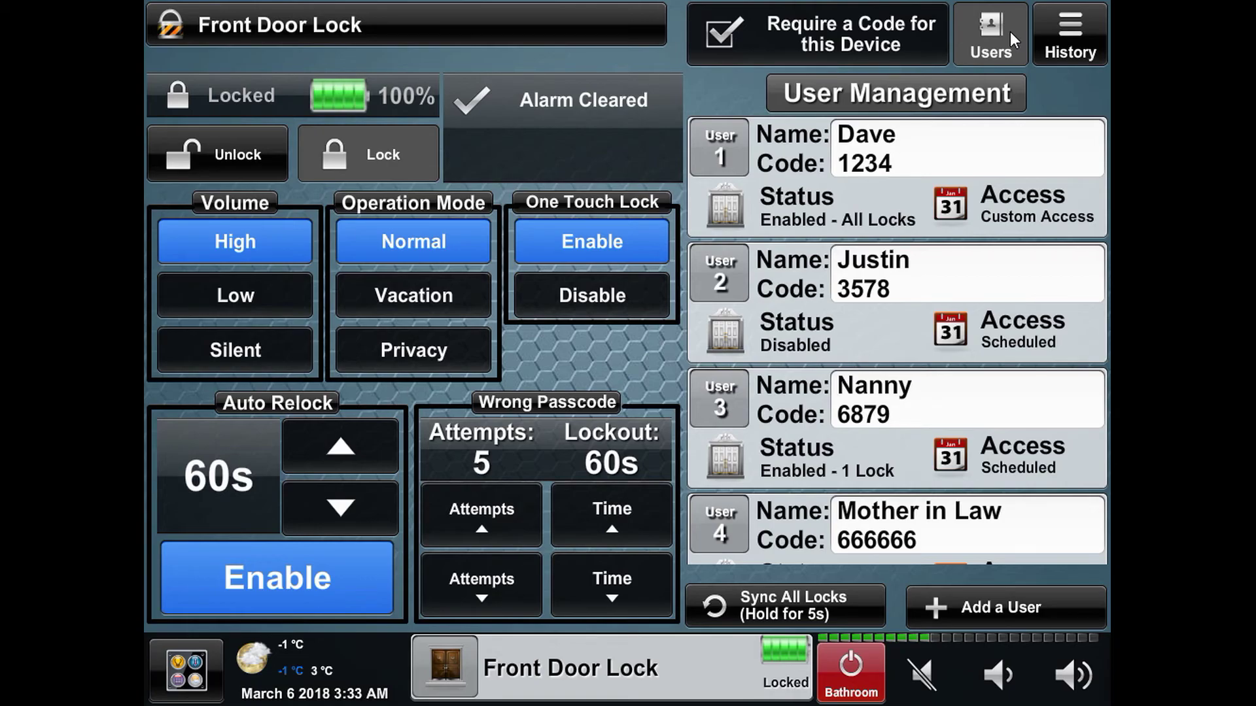
pyautogui.click(995, 607)
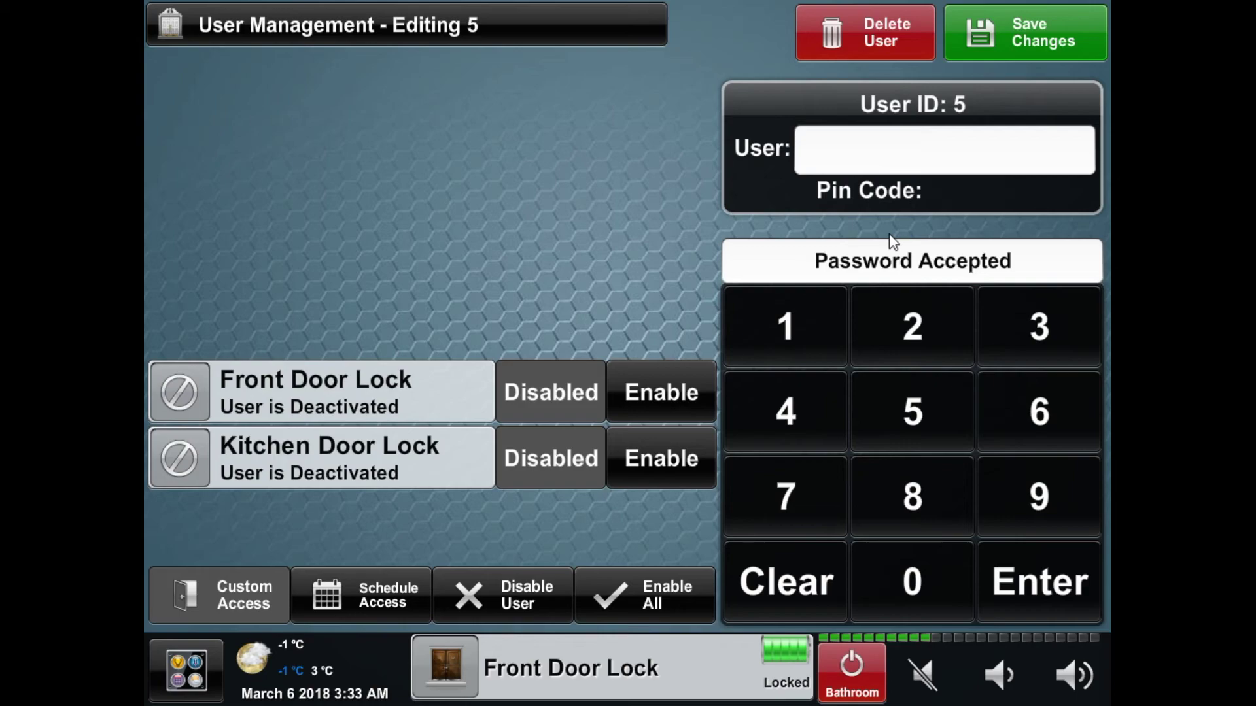
pyautogui.click(1009, 32)
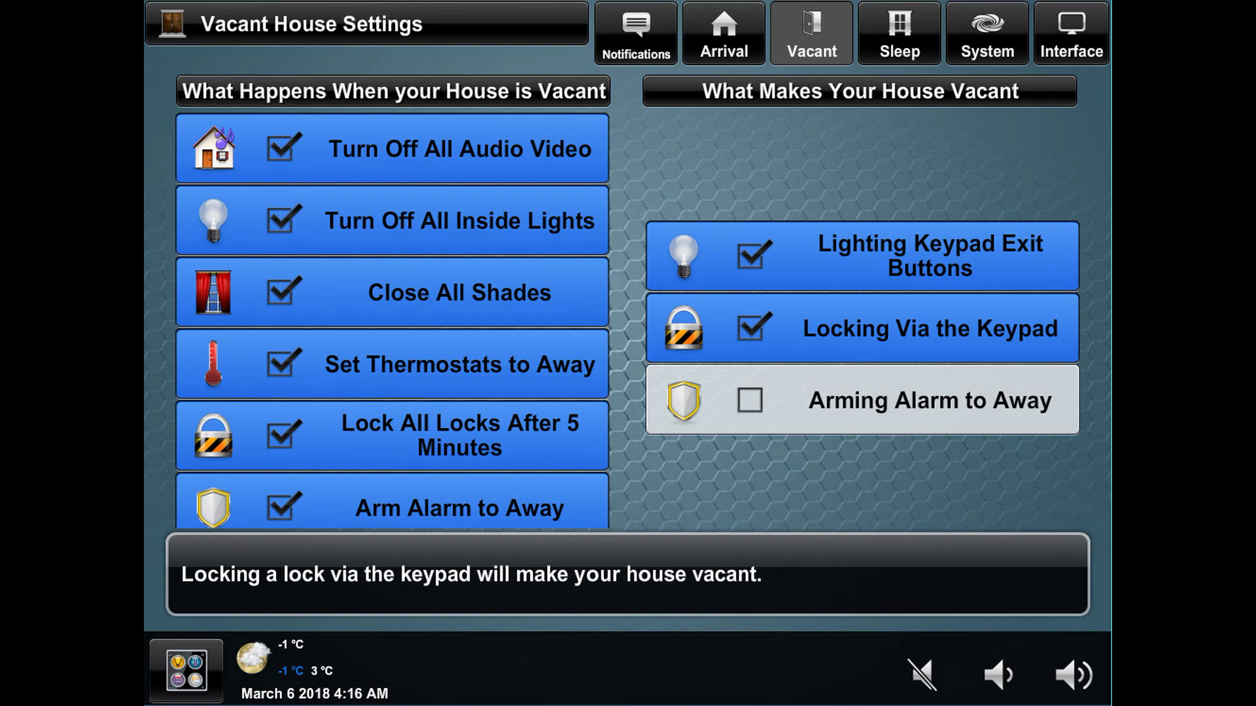
pyautogui.scroll(-3, 393, 321)
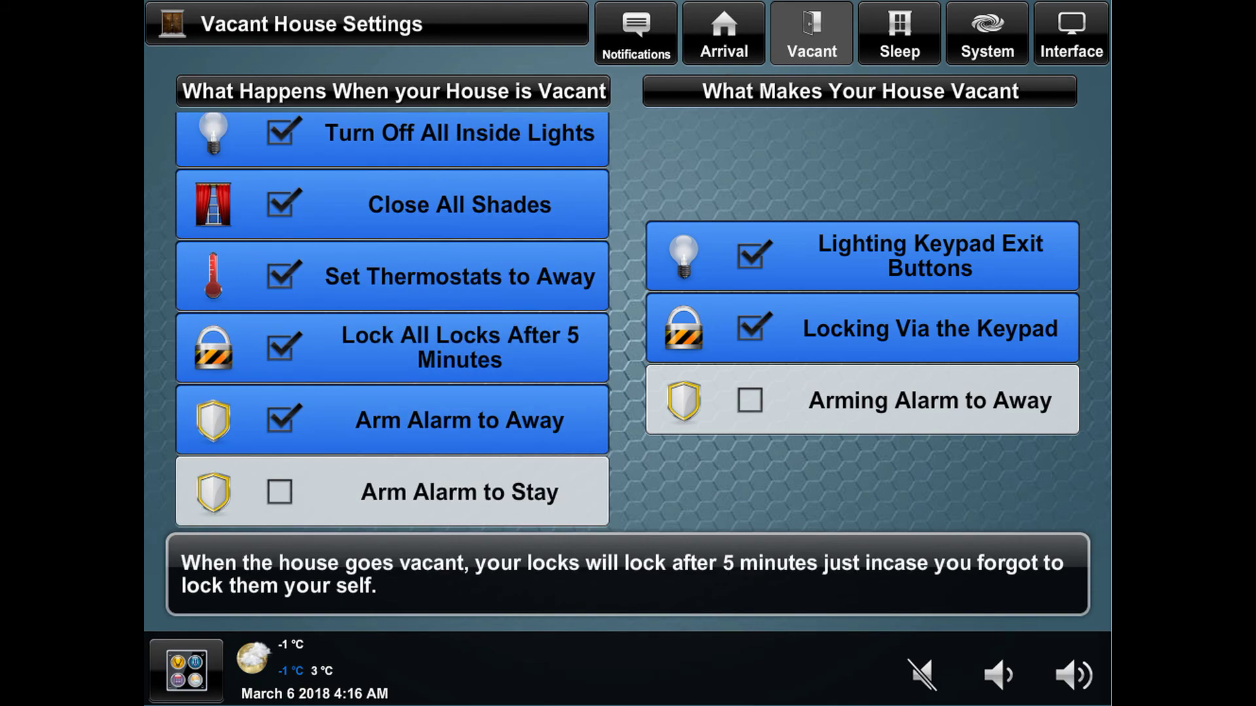